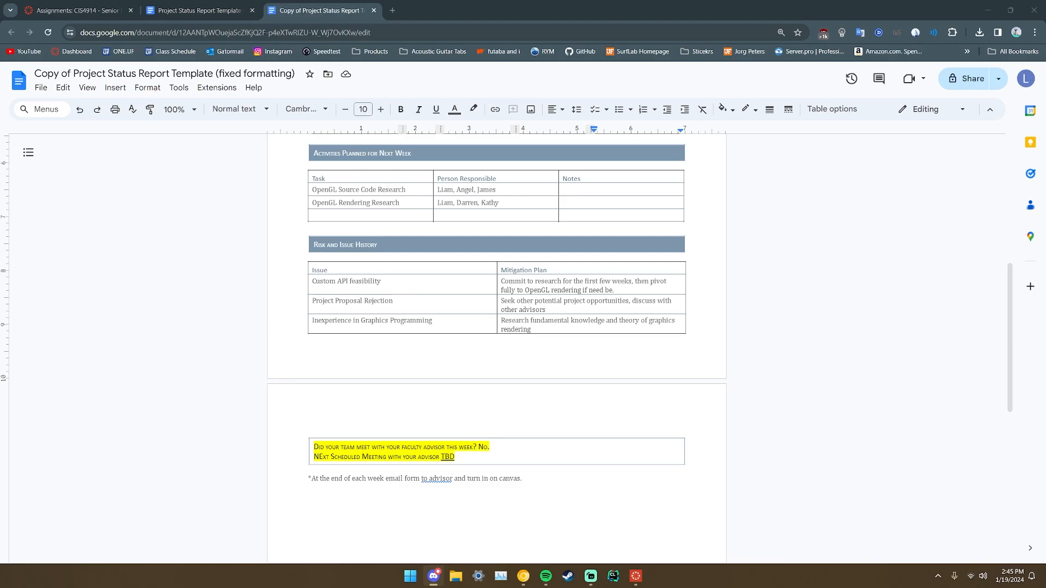
Load the VMware Workstation Player evaluation page in a new Chrome tab beside Google Docs.
{"action": "left_click", "coordinate": [399, 10]}
{"action": "type", "text": "https://www.vmware.com/products/workstation-player/workstation-player-evaluation.html"}
{"action": "key", "text": "Return"}
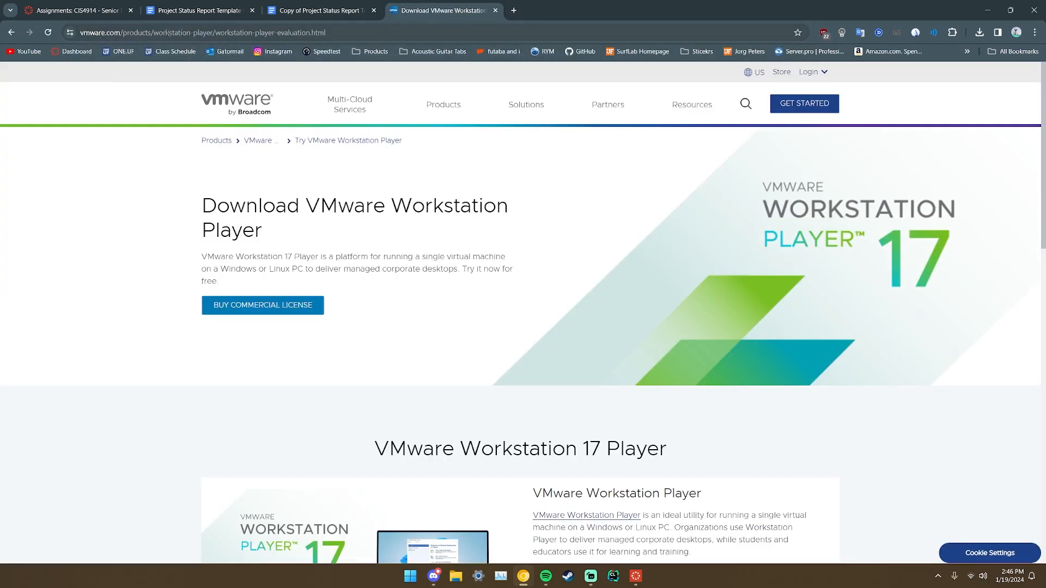
Inspect the full page address, then briefly switch to Discord and back to the page.
{"action": "left_click_drag", "start_coordinate": [164, 33], "coordinate": [368, 34]}
{"action": "left_click", "coordinate": [248, 34]}
{"action": "left_click", "coordinate": [367, 34]}
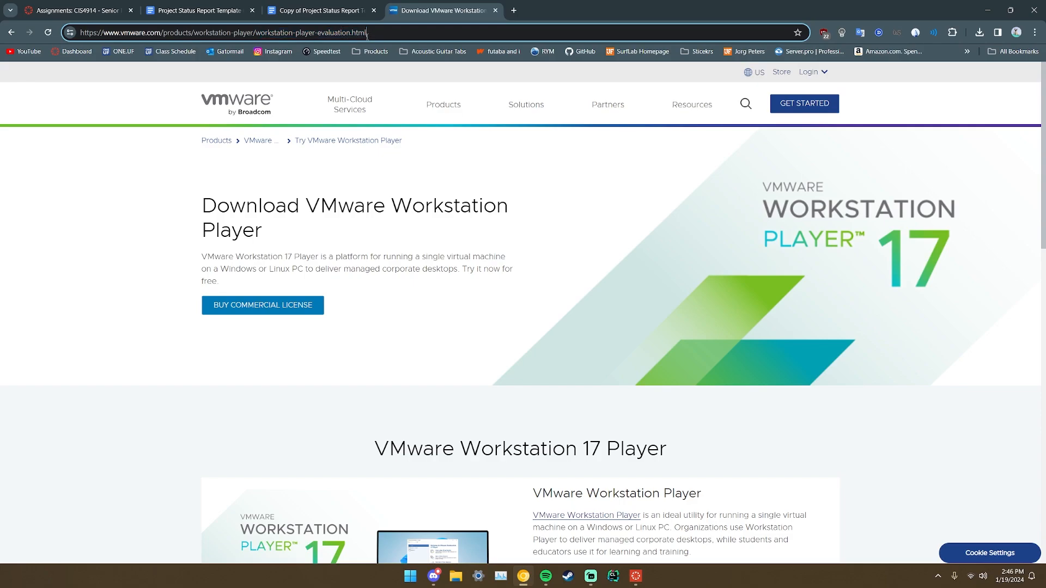
{"action": "left_click", "coordinate": [133, 238]}
{"action": "scroll", "coordinate": [128, 238], "scroll_direction": "down", "scroll_amount": 4}
{"action": "scroll", "coordinate": [128, 238], "scroll_direction": "up", "scroll_amount": 4}
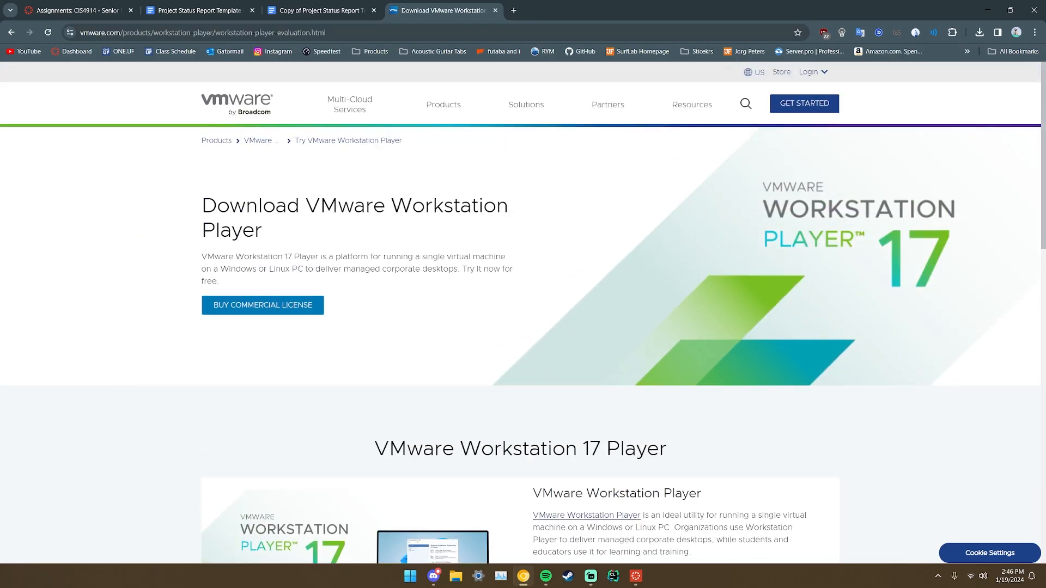
{"action": "key", "text": "alt+Tab"}
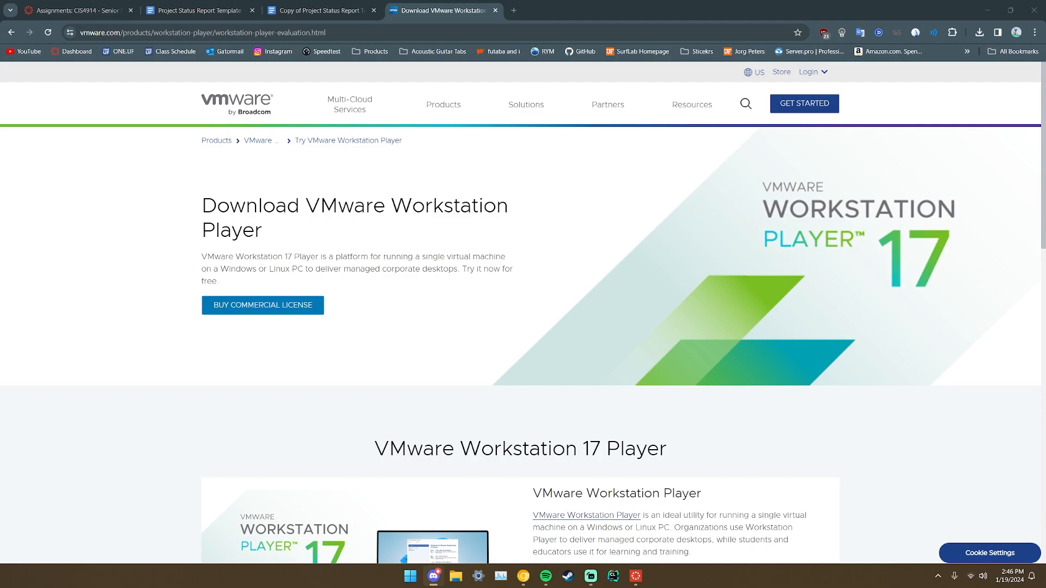
{"action": "left_click", "coordinate": [112, 347]}
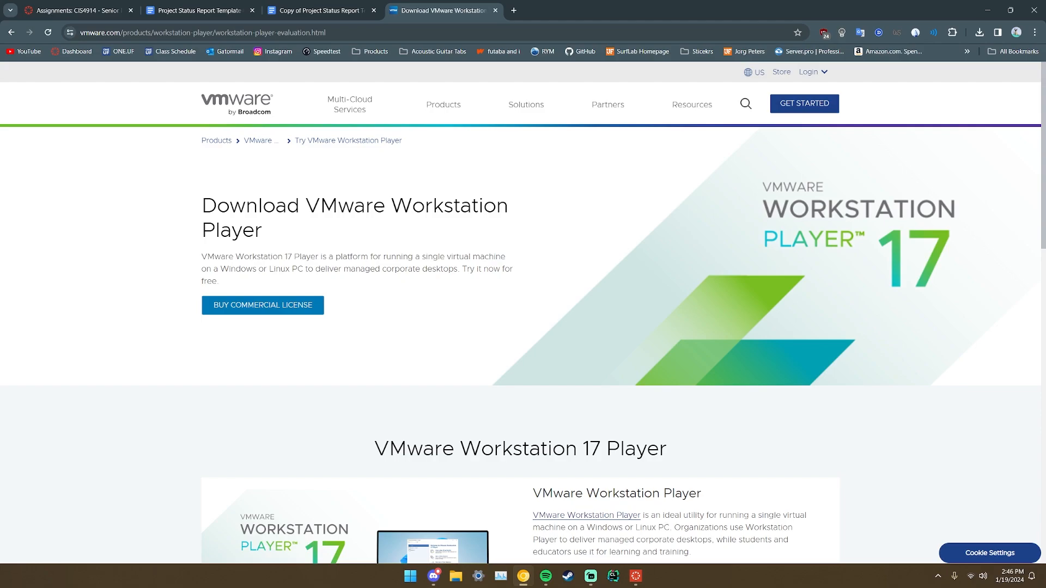
Download Workstation 17 Player for Windows (VMware-player-full-17.5.0-22583795) from the download cards.
{"action": "scroll", "coordinate": [116, 342], "scroll_direction": "down", "scroll_amount": 5}
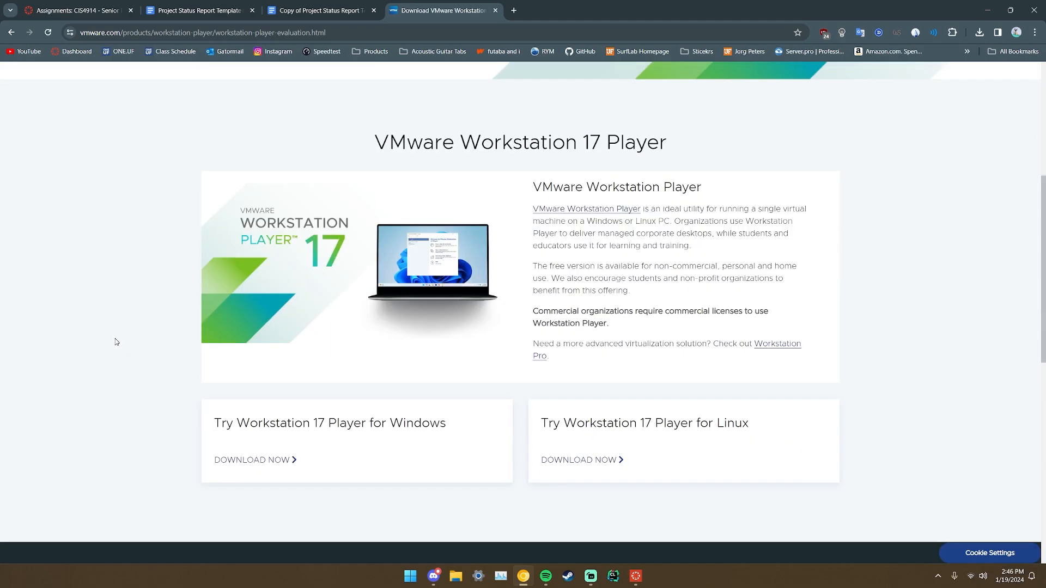
{"action": "scroll", "coordinate": [198, 338], "scroll_direction": "down", "scroll_amount": 1}
{"action": "left_click_drag", "start_coordinate": [214, 375], "coordinate": [456, 369]}
{"action": "left_click", "coordinate": [402, 366]}
{"action": "left_click", "coordinate": [203, 371]}
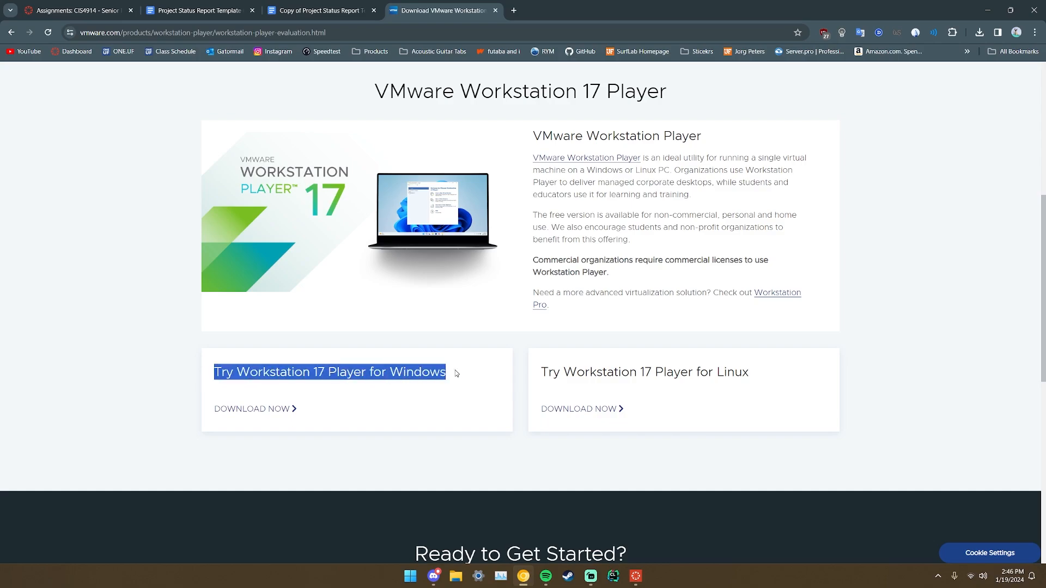
{"action": "left_click", "coordinate": [311, 388]}
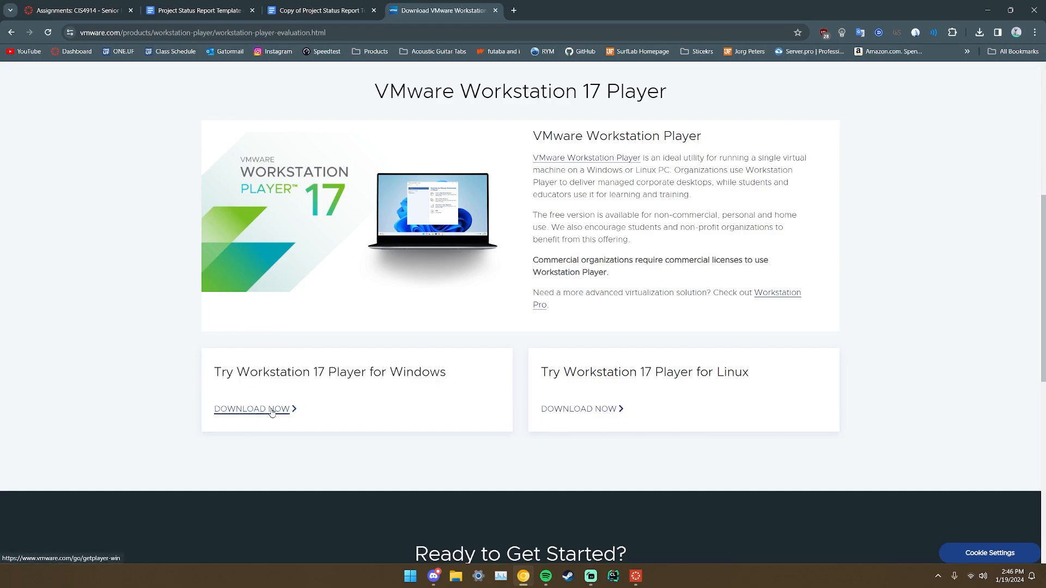
{"action": "left_click", "coordinate": [271, 410]}
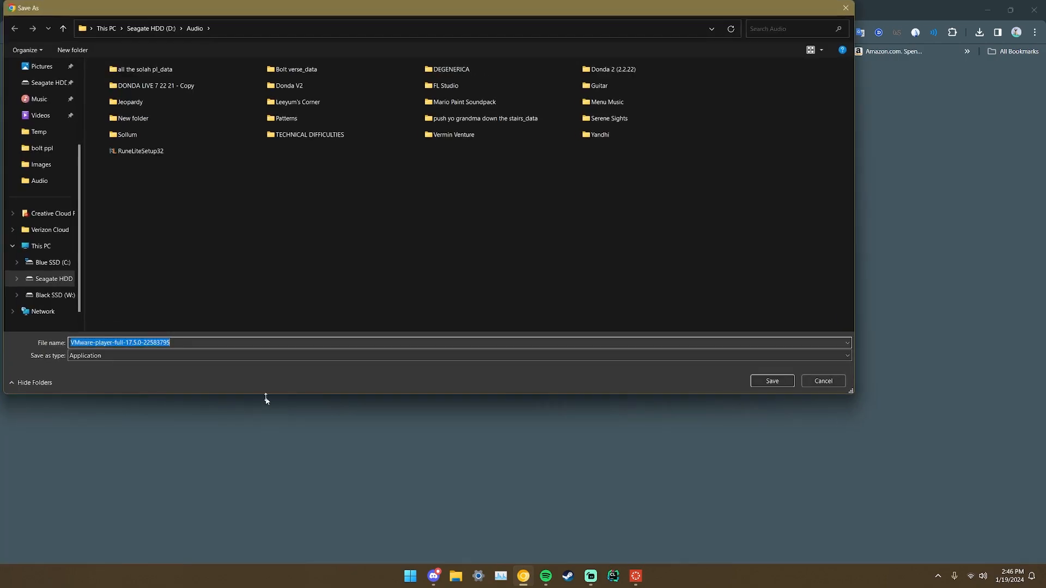
Browse the VMware folder on Black SSD (W:) to find the saved installer, then close Save As.
{"action": "left_click", "coordinate": [157, 28]}
{"action": "left_click", "coordinate": [49, 294]}
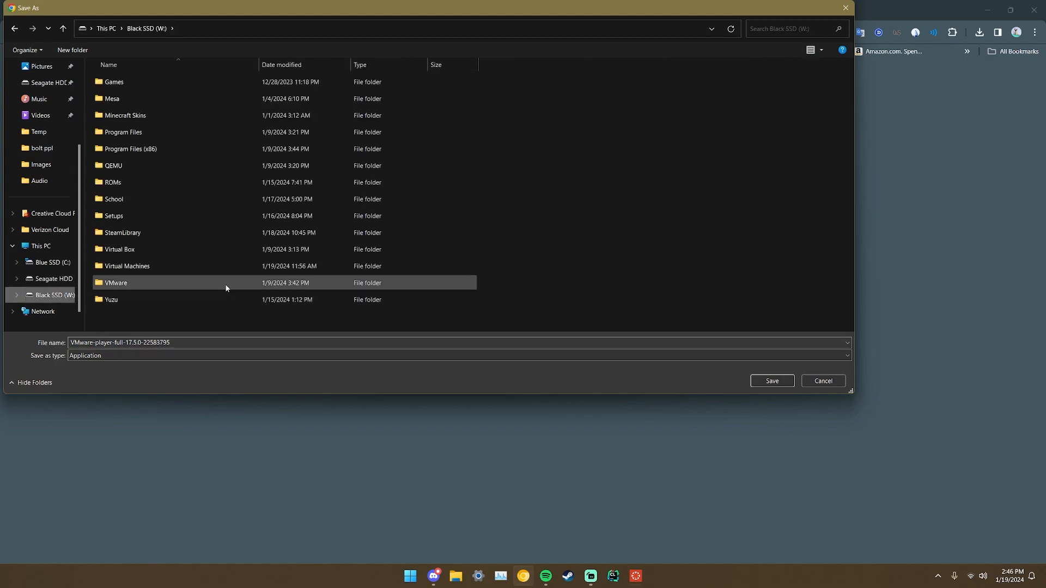
{"action": "double_click", "coordinate": [145, 284]}
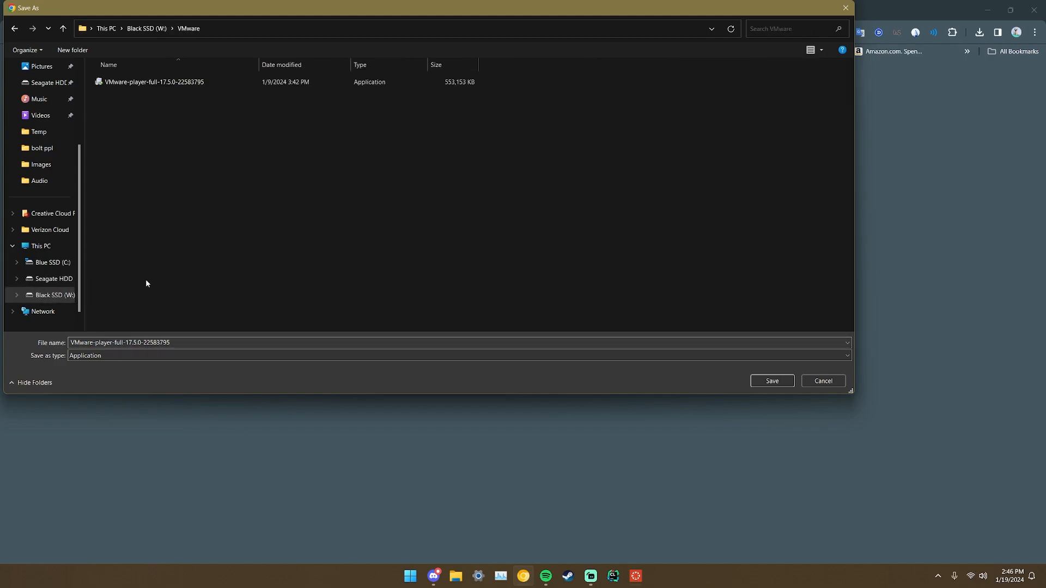
{"action": "left_click", "coordinate": [15, 28]}
{"action": "left_click", "coordinate": [501, 284]}
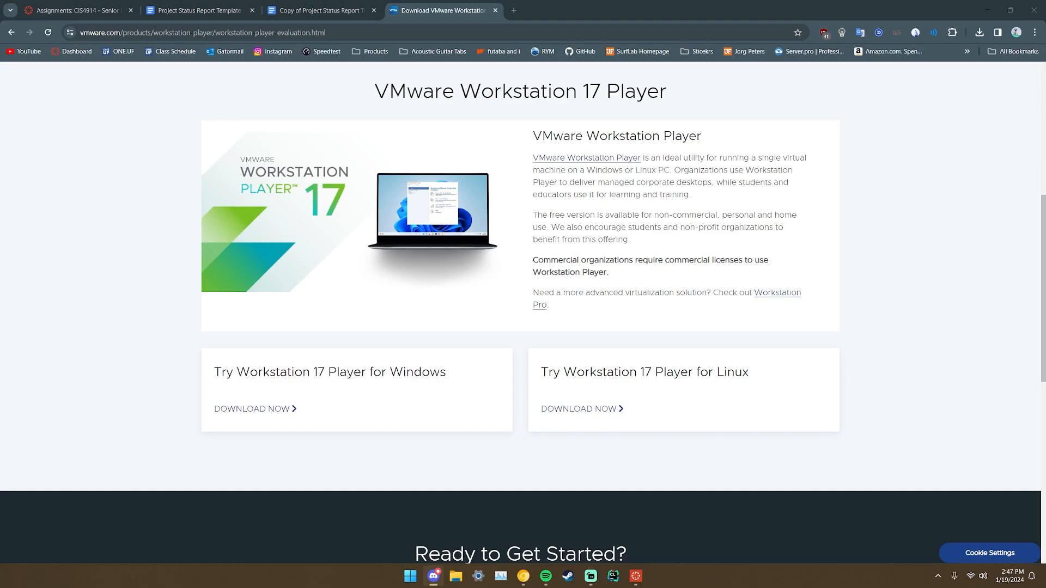
Open ubuntu.com/download/desktop in a new tab, showing Ubuntu 22.04.3 LTS.
{"action": "scroll", "coordinate": [248, 306], "scroll_direction": "up", "scroll_amount": 3}
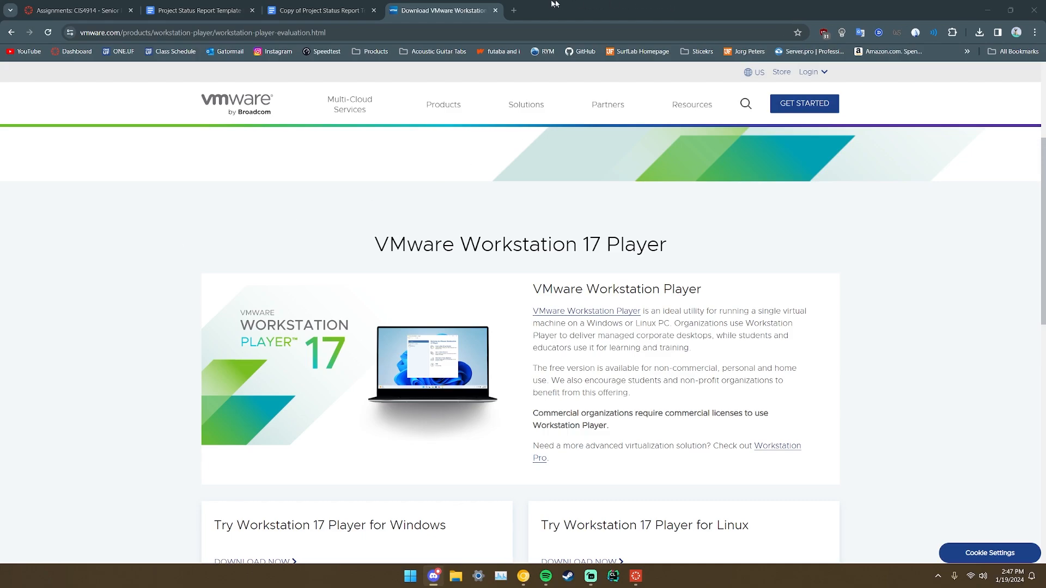
{"action": "left_click", "coordinate": [515, 6]}
{"action": "type", "text": "https://ubuntu.com/download/desktop"}
{"action": "key", "text": "Return"}
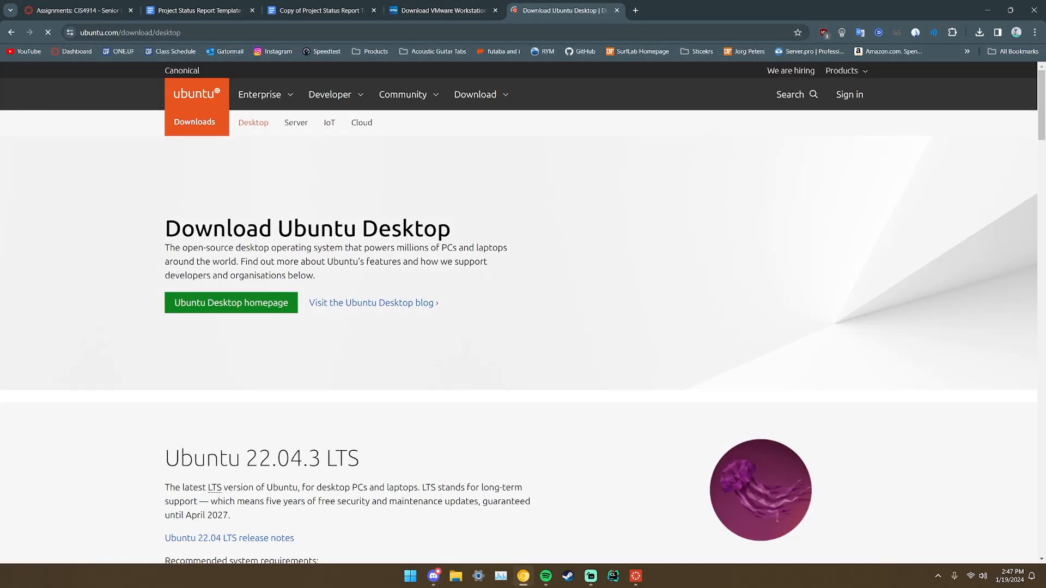
Scroll down to the Ubuntu 22.04.3 LTS release section.
{"action": "scroll", "coordinate": [121, 350], "scroll_direction": "down", "scroll_amount": 3}
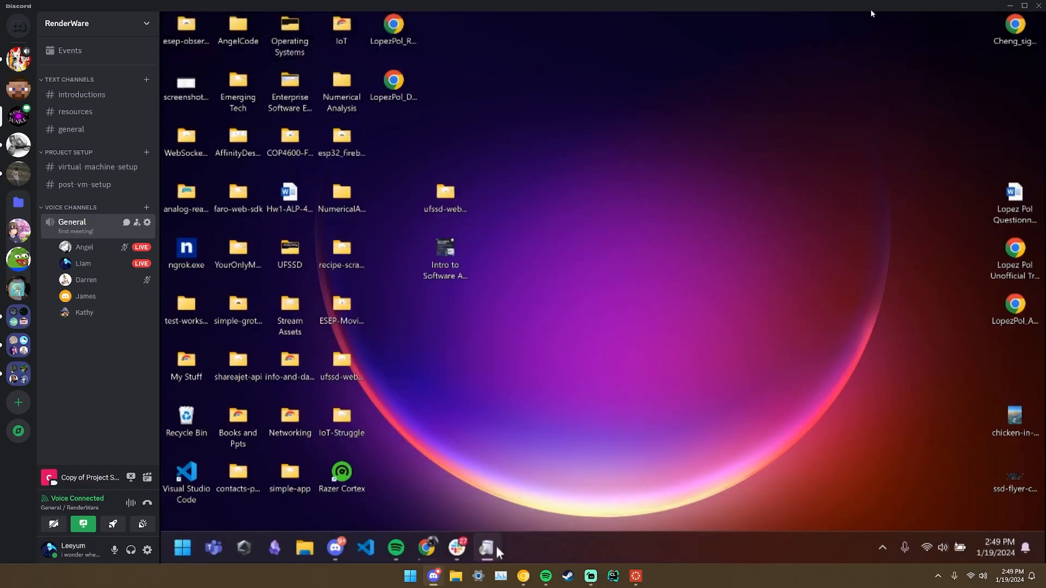
Restore and drag the Discord window aside, then minimize Chrome to reveal VMware Player.
{"action": "left_click_drag", "start_coordinate": [936, 8], "coordinate": [798, 3]}
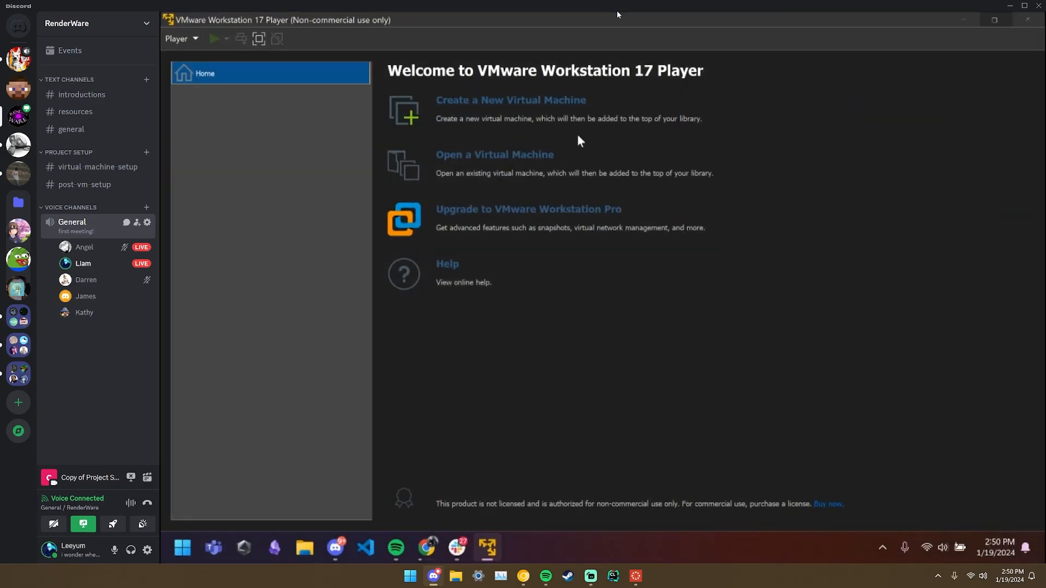
{"action": "left_click_drag", "start_coordinate": [616, 9], "coordinate": [0, 277]}
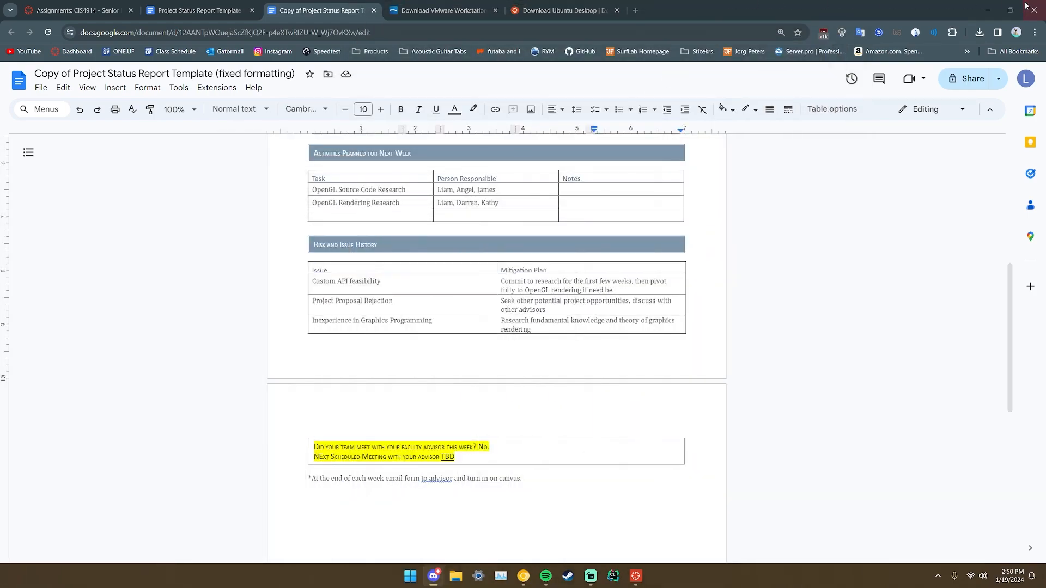
{"action": "left_click", "coordinate": [986, 10]}
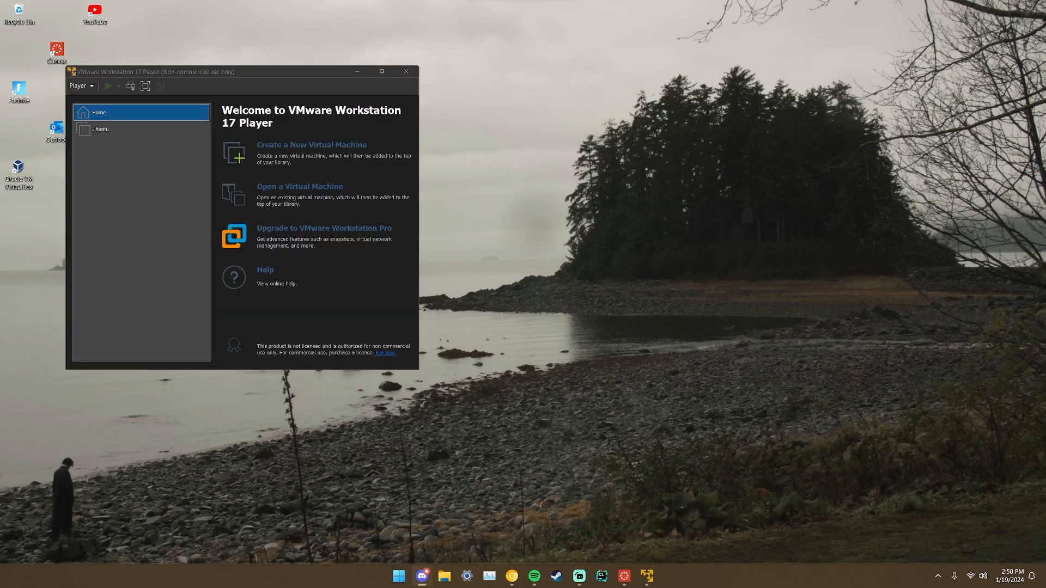
Maximize VMware Player and start a new virtual machine from ubuntu-22.04.3-desktop-amd64.iso.
{"action": "left_click_drag", "start_coordinate": [295, 73], "coordinate": [662, 1]}
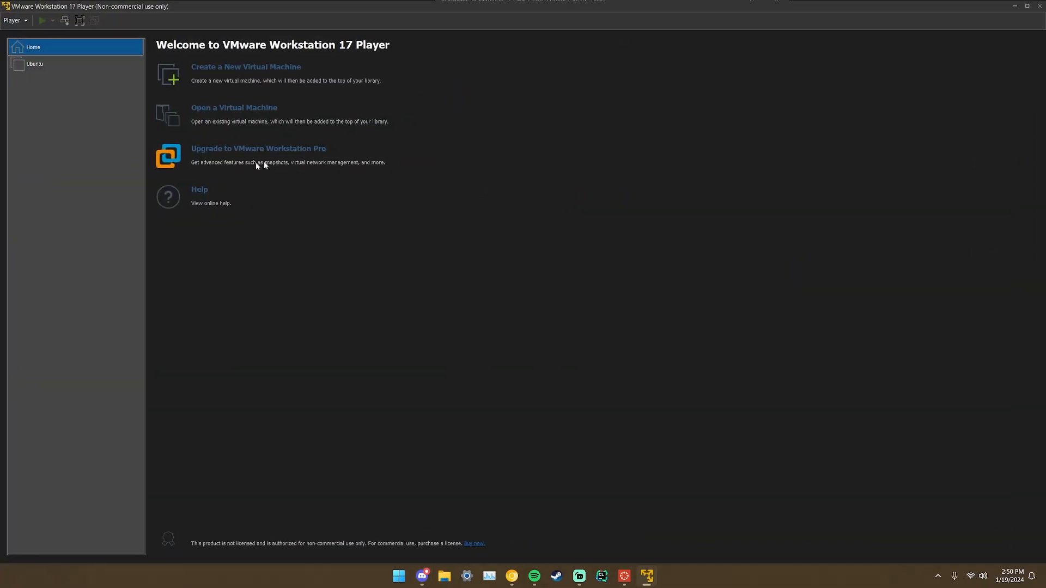
{"action": "left_click", "coordinate": [259, 68]}
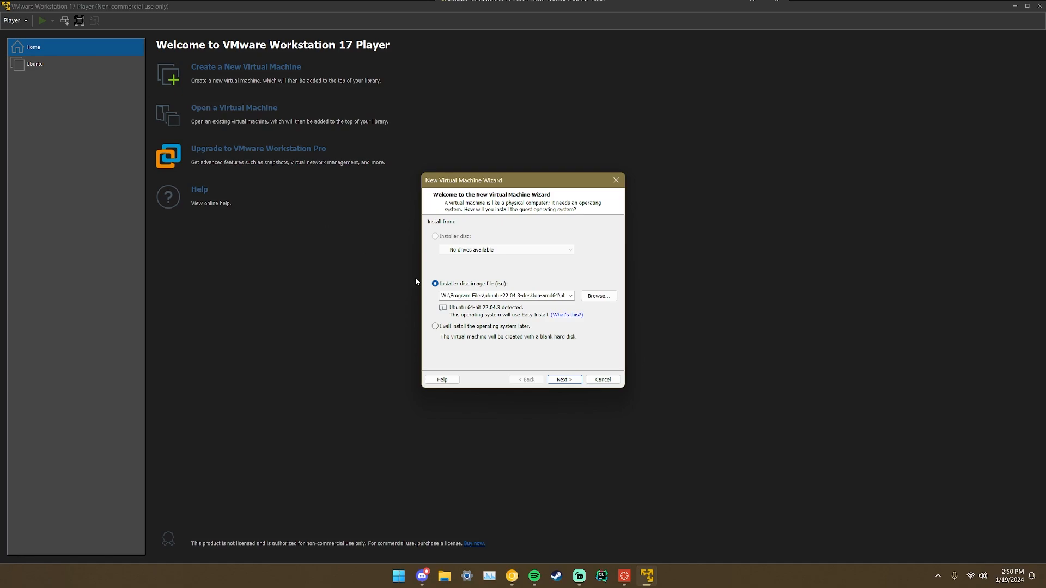
{"action": "left_click", "coordinate": [491, 296]}
{"action": "left_click", "coordinate": [533, 296]}
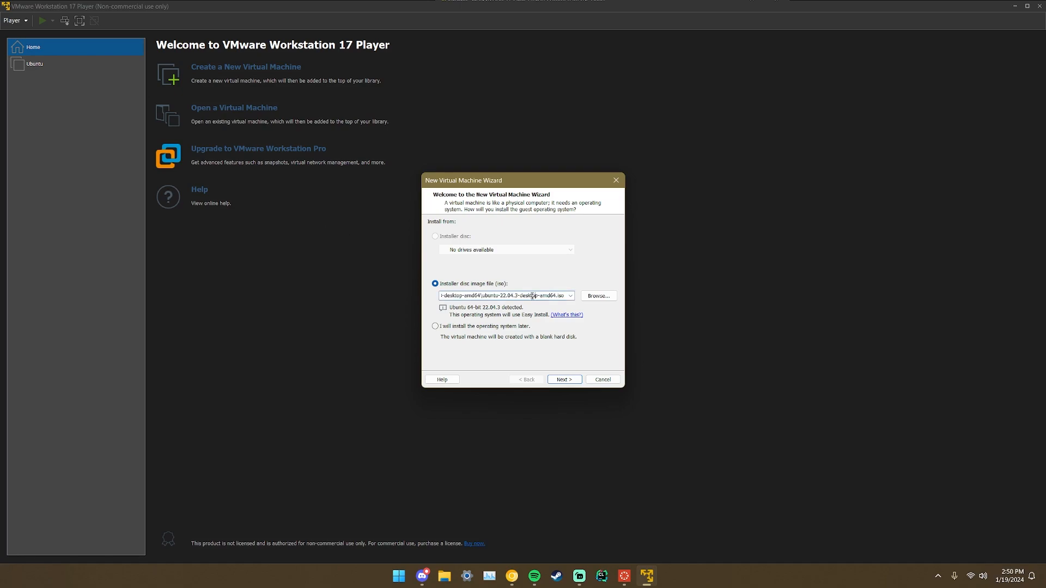
{"action": "left_click", "coordinate": [604, 296]}
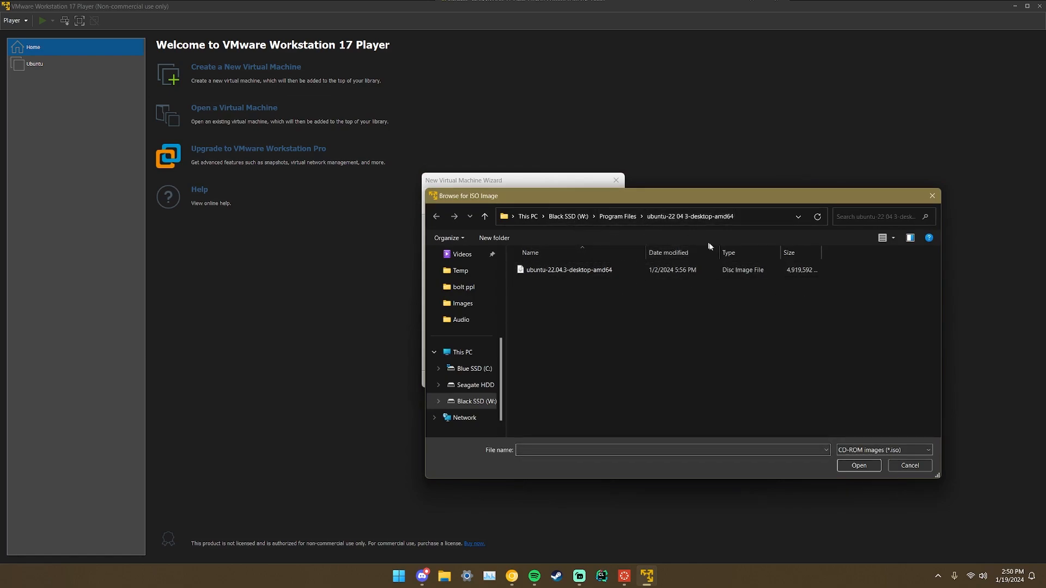
{"action": "left_click", "coordinate": [669, 271]}
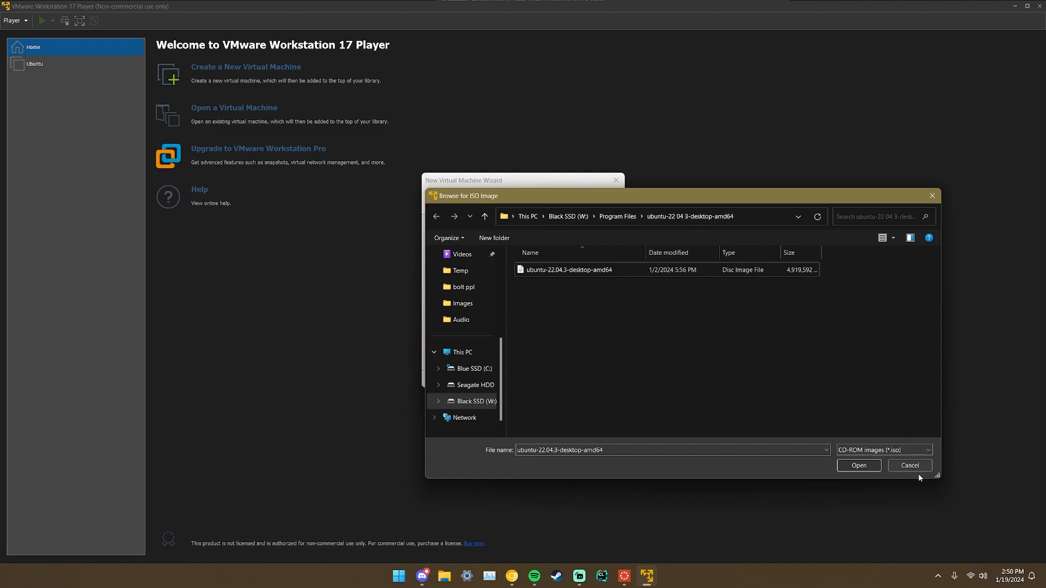
{"action": "key", "text": "Return"}
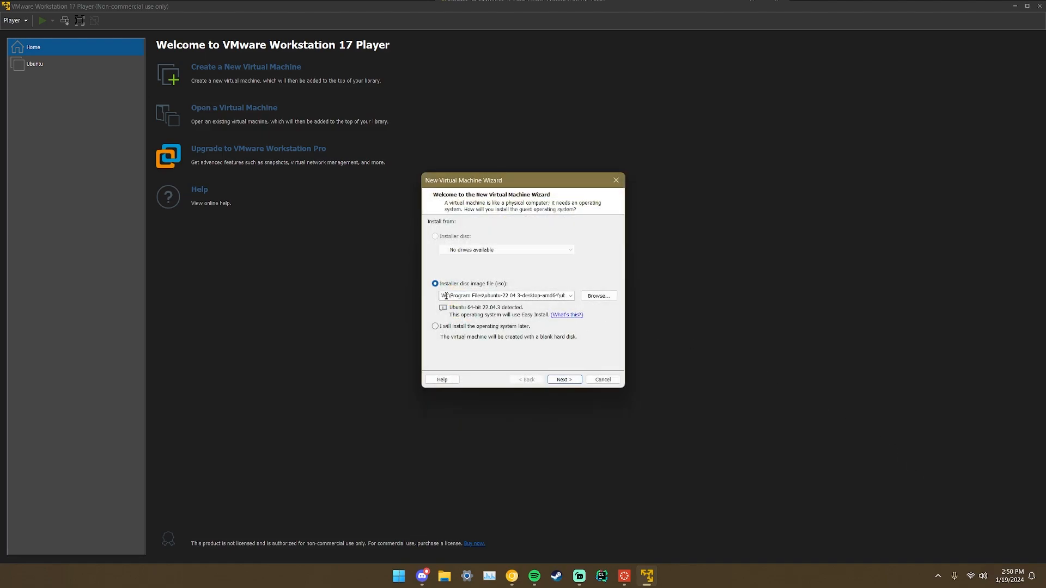
{"action": "left_click", "coordinate": [574, 380]}
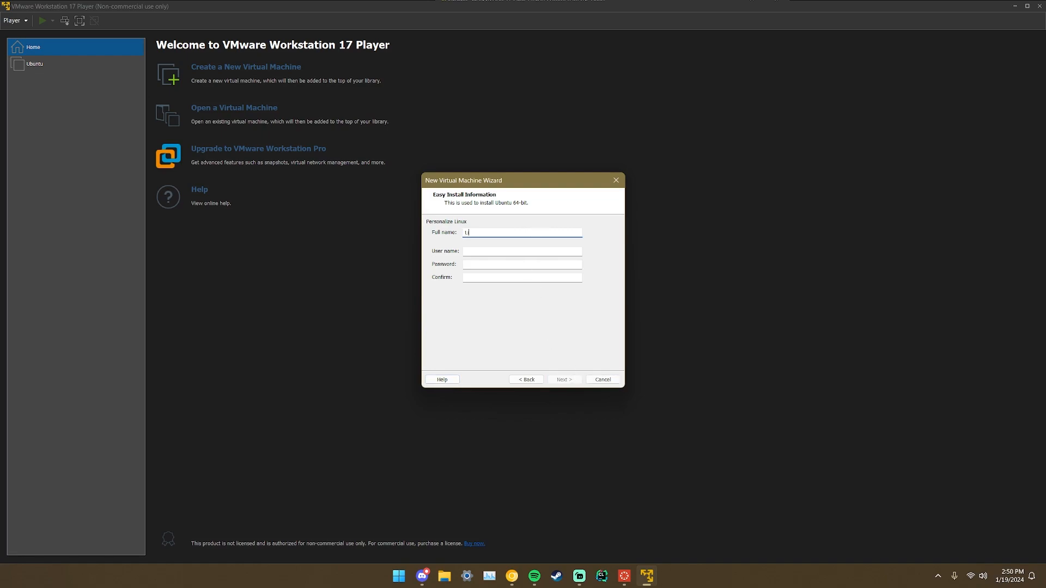
Enter the account's full name, user name and matching password for Easy Install.
{"action": "type", "text": "Liam McKenna"}
{"action": "key", "text": "Tab"}
{"action": "type", "text": "liam"}
{"action": "key", "text": "Tab"}
{"action": "type", "text": "••••"}
{"action": "key", "text": "Tab"}
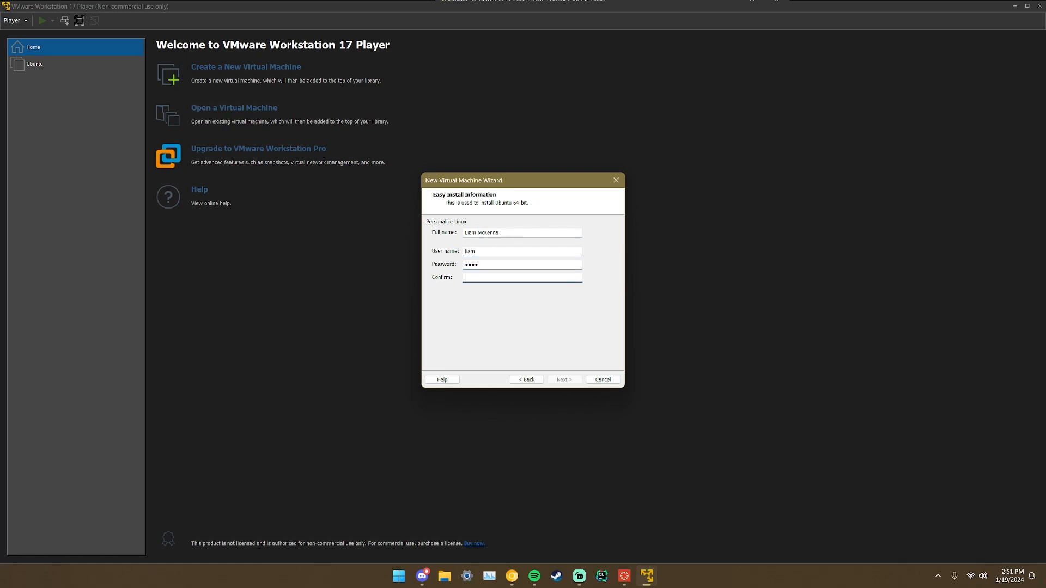
{"action": "type", "text": "••••"}
{"action": "left_click", "coordinate": [563, 379]}
Name the virtual machine 'Ubuntu Tutorial'.
{"action": "left_click", "coordinate": [497, 236]}
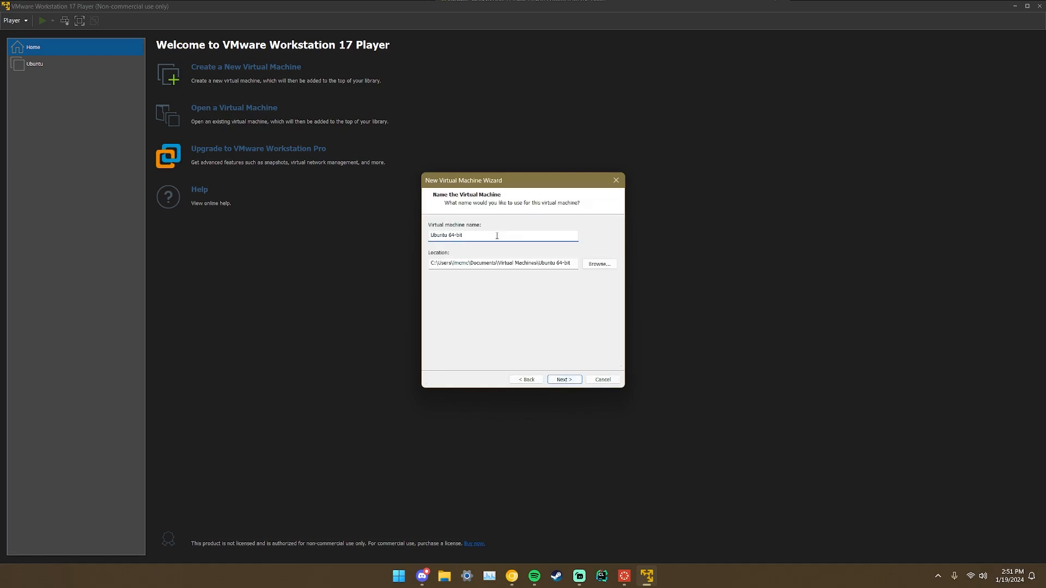
{"action": "type", "text": "utorial"}
{"action": "left_click", "coordinate": [572, 380]}
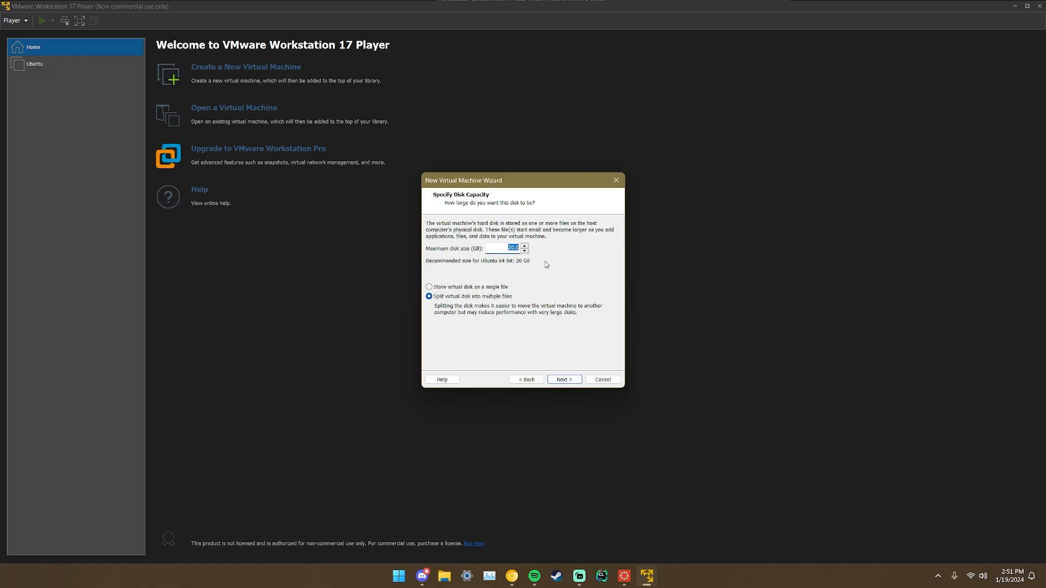
Set a 100 GB disk split into multiple files, then open Customize Hardware from the summary.
{"action": "type", "text": "10"}
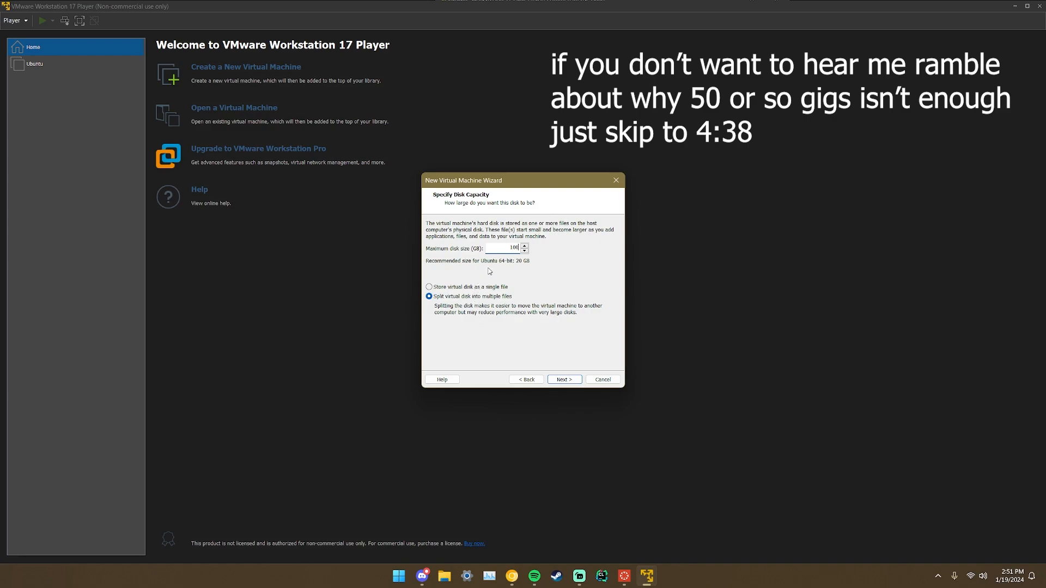
{"action": "left_click_drag", "start_coordinate": [539, 185], "coordinate": [551, 183]}
{"action": "left_click", "coordinate": [1024, 513]}
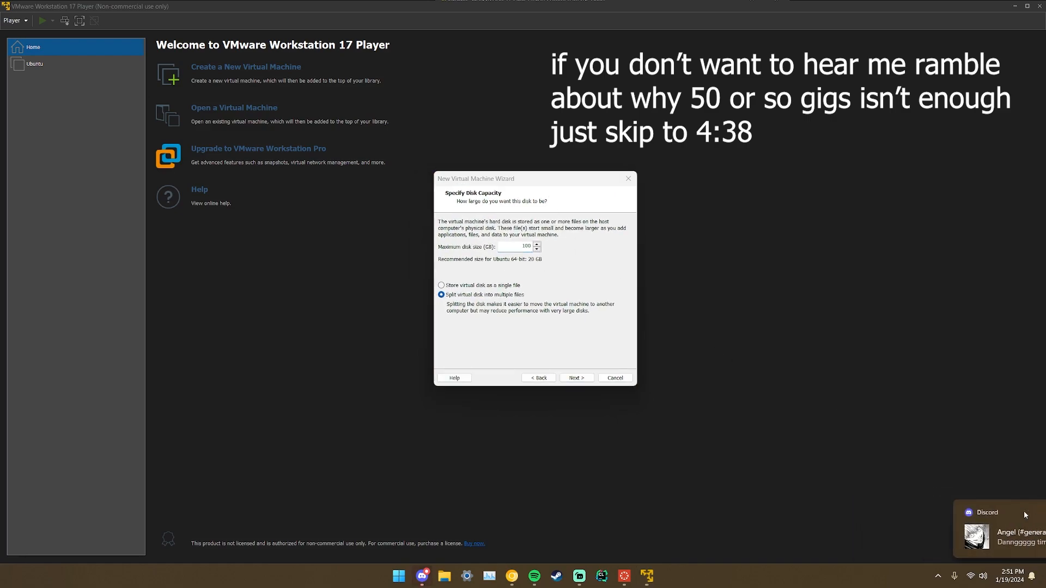
{"action": "left_click_drag", "start_coordinate": [544, 183], "coordinate": [547, 179]}
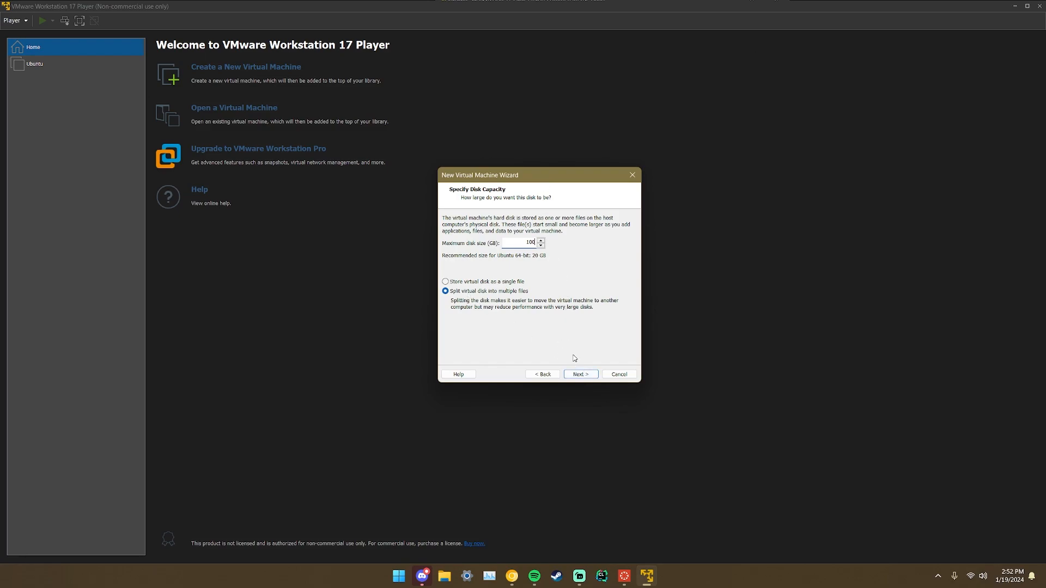
{"action": "left_click", "coordinate": [579, 374]}
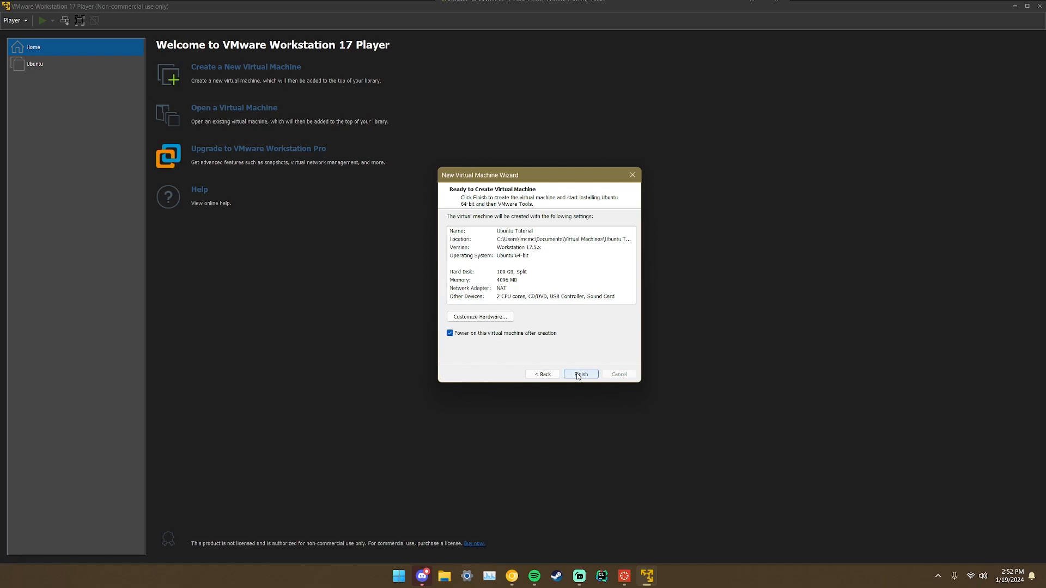
{"action": "left_click", "coordinate": [482, 318]}
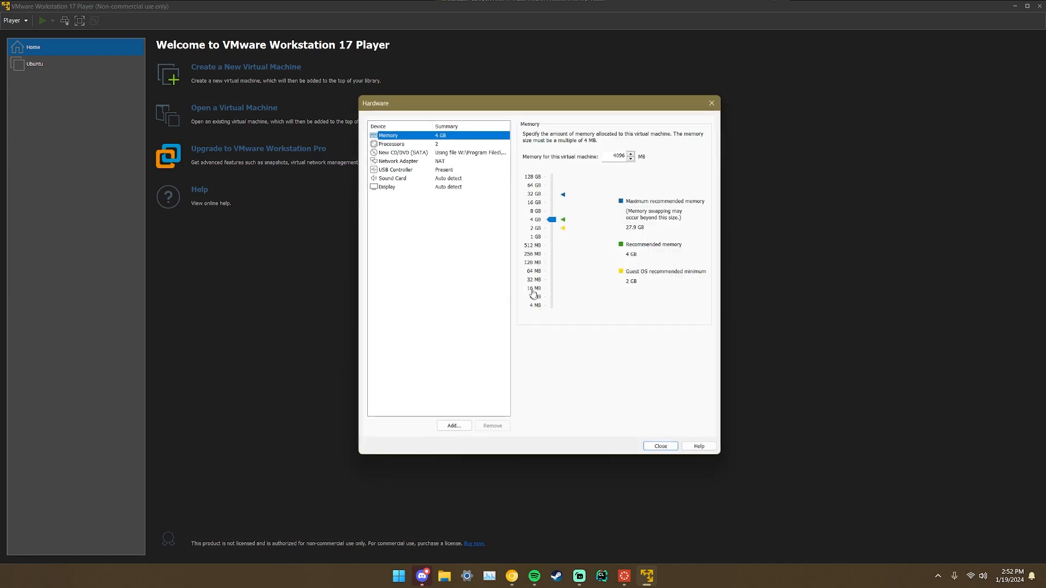
Review Processors and Memory, then Display with 3D acceleration and 8 GB graphics memory.
{"action": "left_click", "coordinate": [446, 146]}
{"action": "left_click", "coordinate": [447, 137]}
{"action": "left_click", "coordinate": [441, 189]}
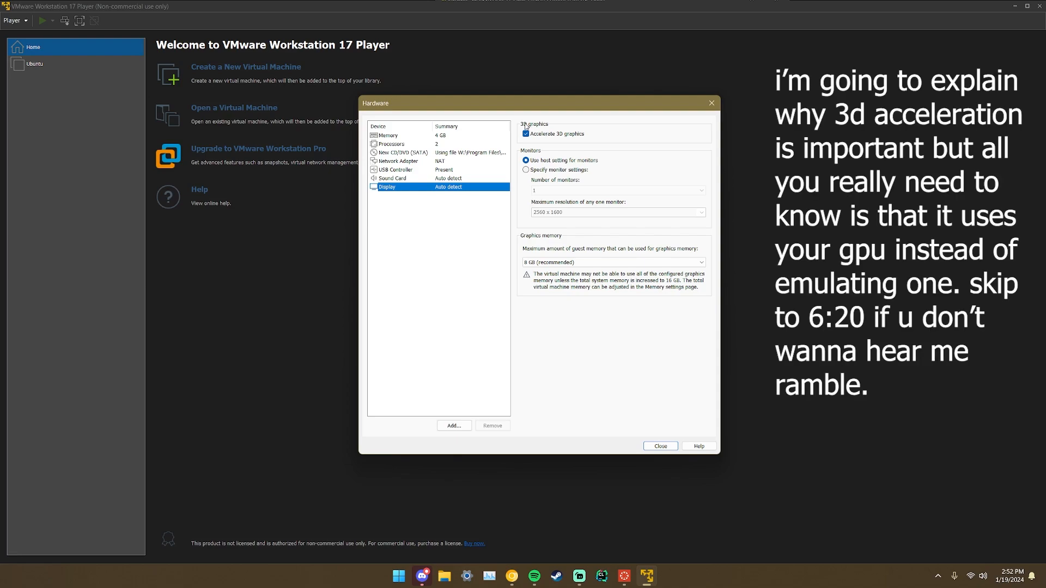
{"action": "left_click_drag", "start_coordinate": [565, 108], "coordinate": [605, 50]}
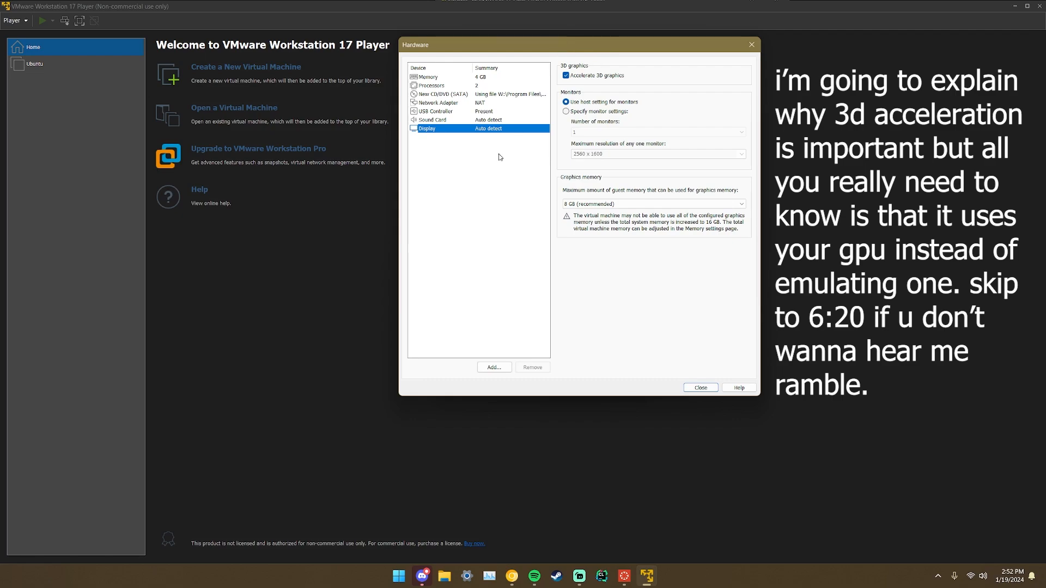
{"action": "left_click_drag", "start_coordinate": [584, 50], "coordinate": [585, 50]}
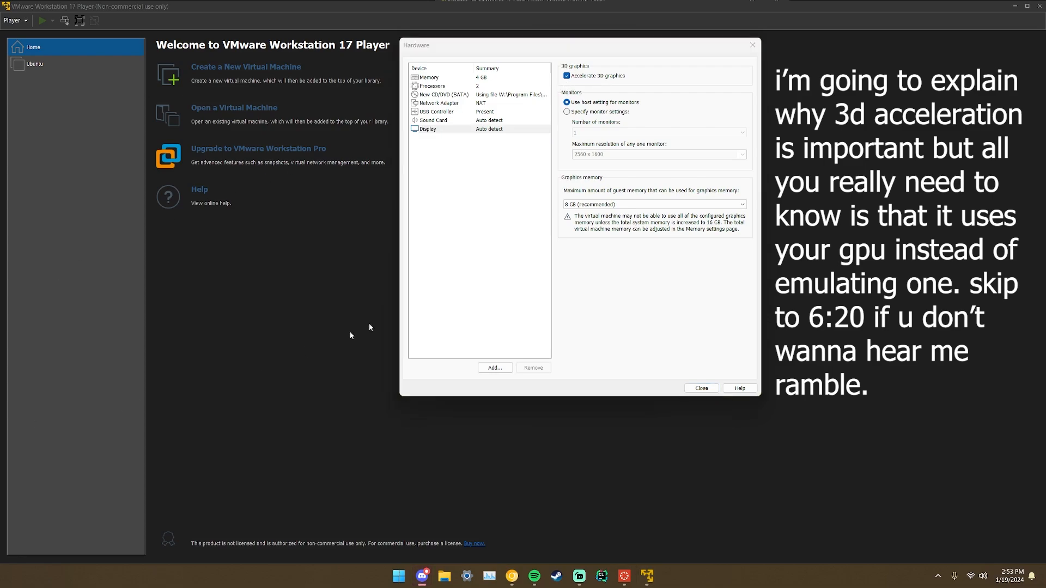
{"action": "left_click", "coordinate": [606, 279]}
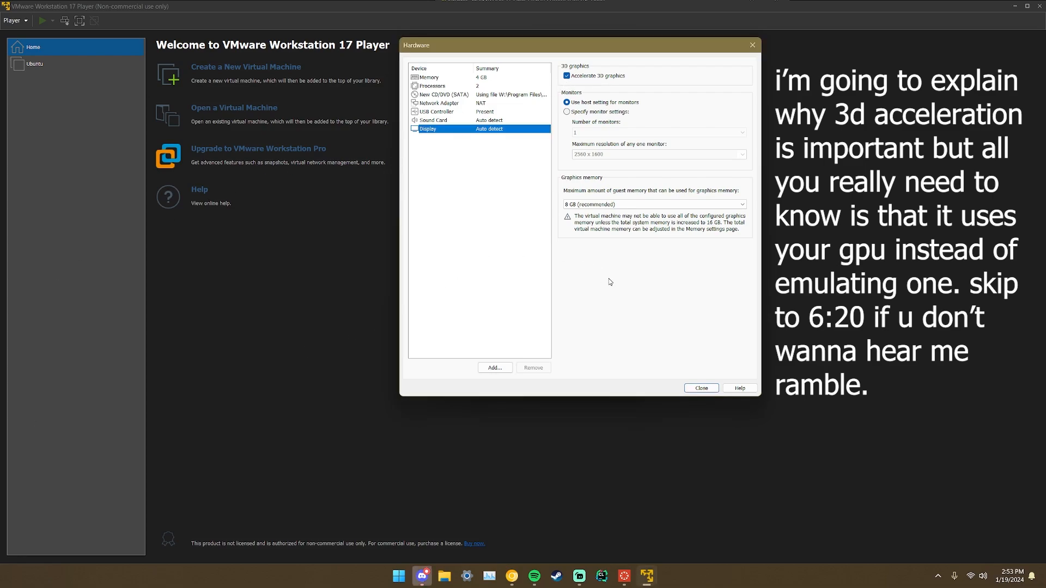
{"action": "left_click", "coordinate": [495, 78]}
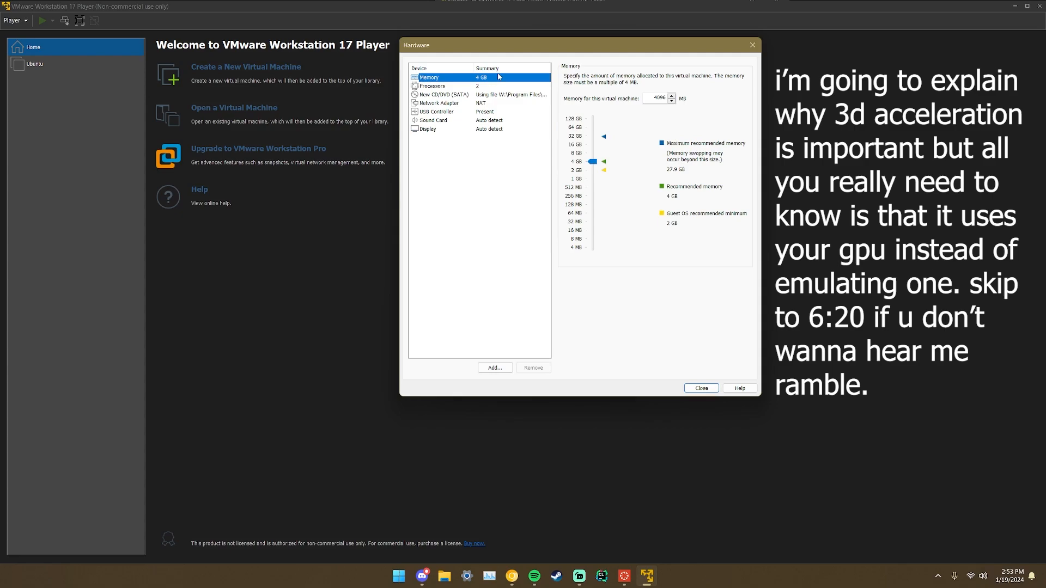
{"action": "left_click", "coordinate": [489, 129]}
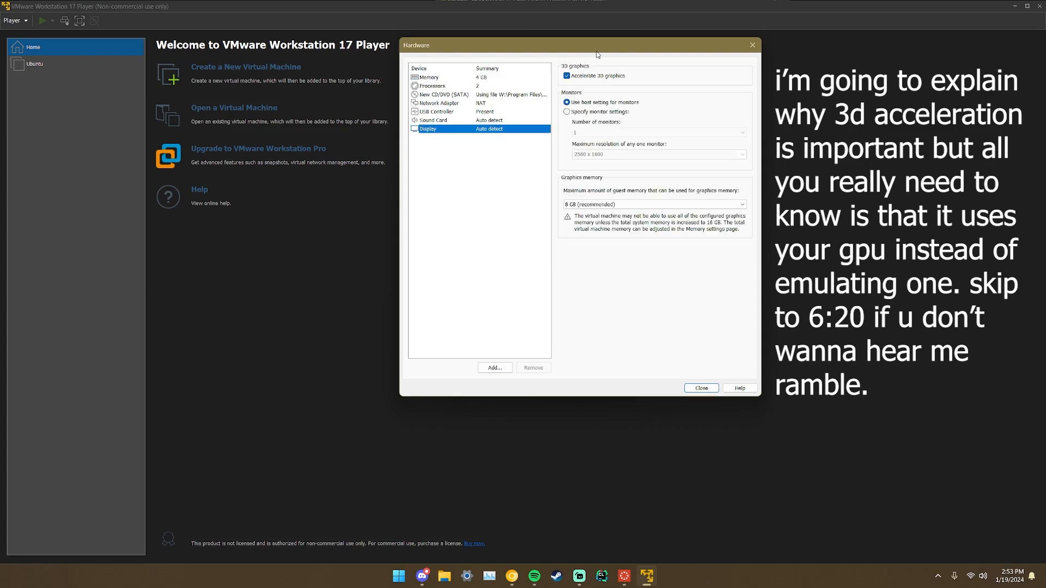
{"action": "mouse_move", "coordinate": [597, 52]}
{"action": "left_mouse_down"}
{"action": "mouse_move", "coordinate": [604, 46]}
{"action": "mouse_move", "coordinate": [595, 46]}
{"action": "left_mouse_up"}
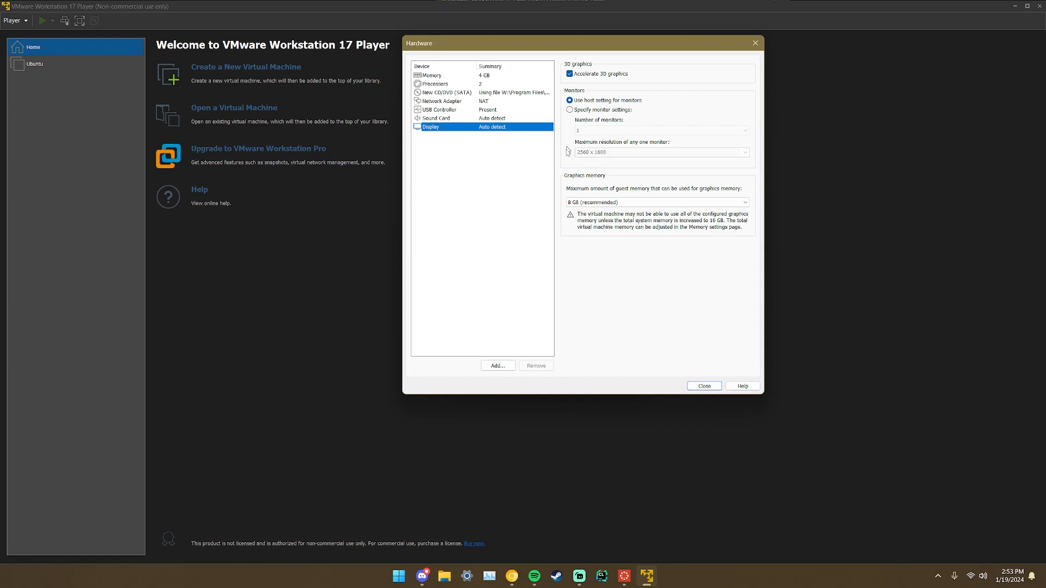
Replace the 4096 MB memory value with 8000 MB and apply it.
{"action": "left_click", "coordinate": [477, 78]}
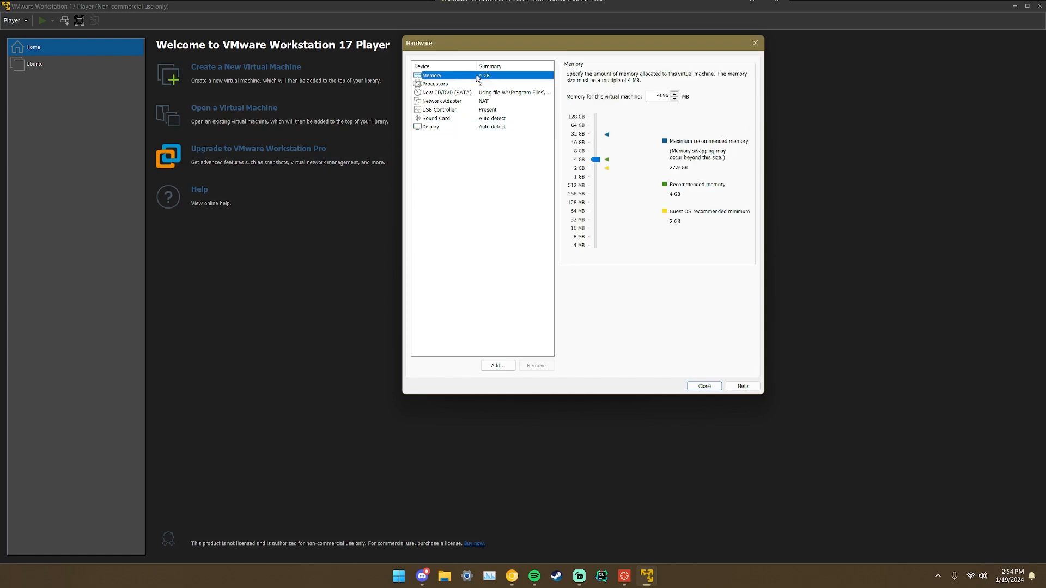
{"action": "left_click", "coordinate": [660, 98]}
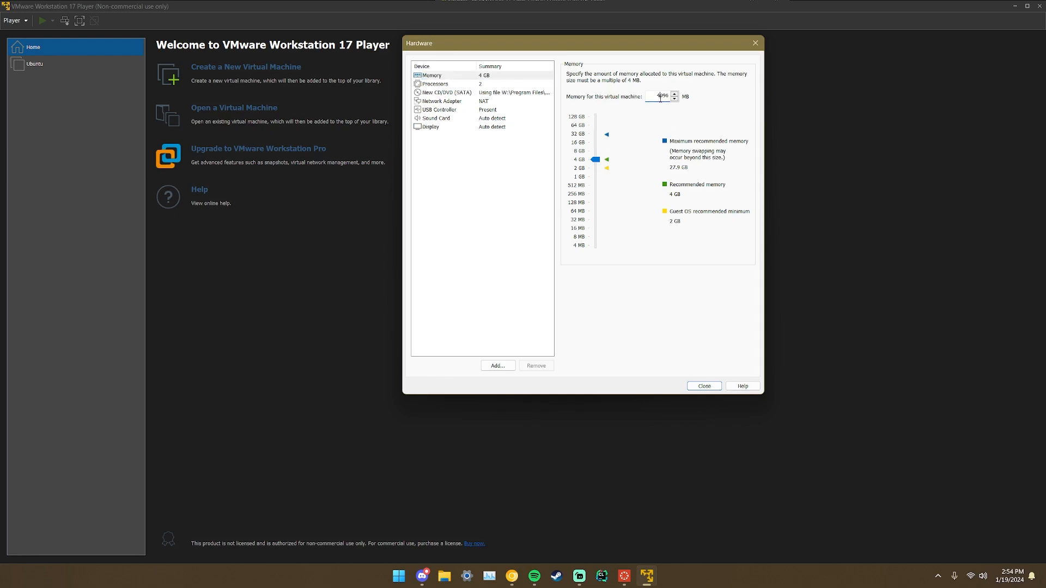
{"action": "double_click", "coordinate": [661, 98]}
{"action": "type", "text": "8000"}
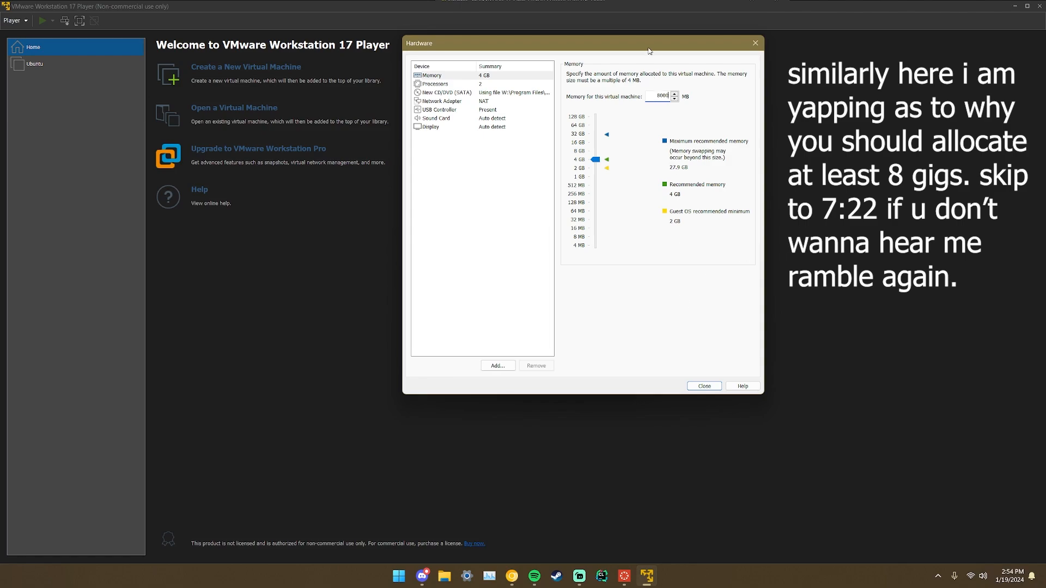
{"action": "mouse_move", "coordinate": [648, 51]}
{"action": "left_mouse_down"}
{"action": "mouse_move", "coordinate": [662, 52]}
{"action": "mouse_move", "coordinate": [652, 52]}
{"action": "left_mouse_up"}
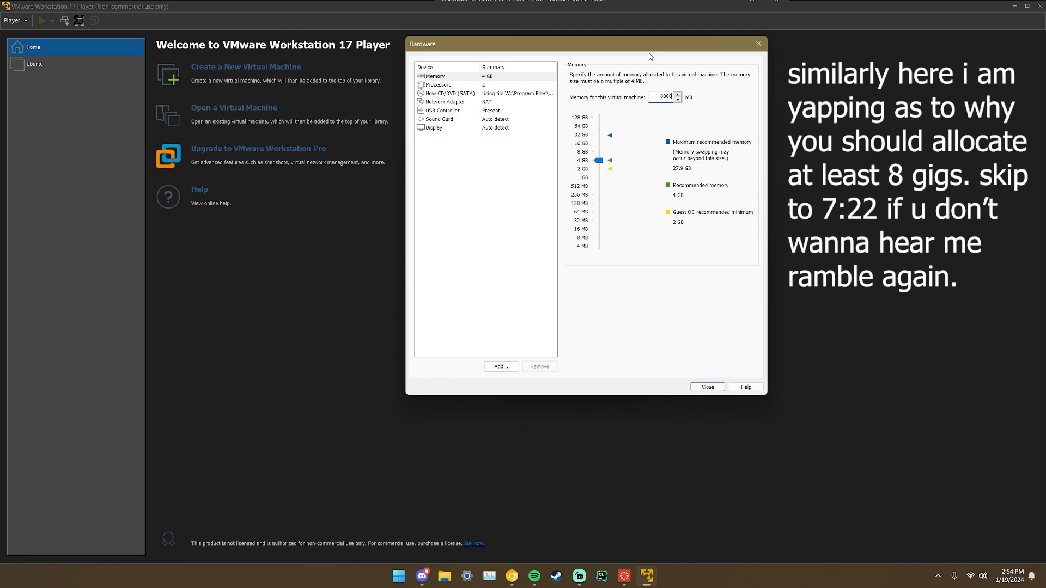
{"action": "left_click_drag", "start_coordinate": [649, 53], "coordinate": [649, 62]}
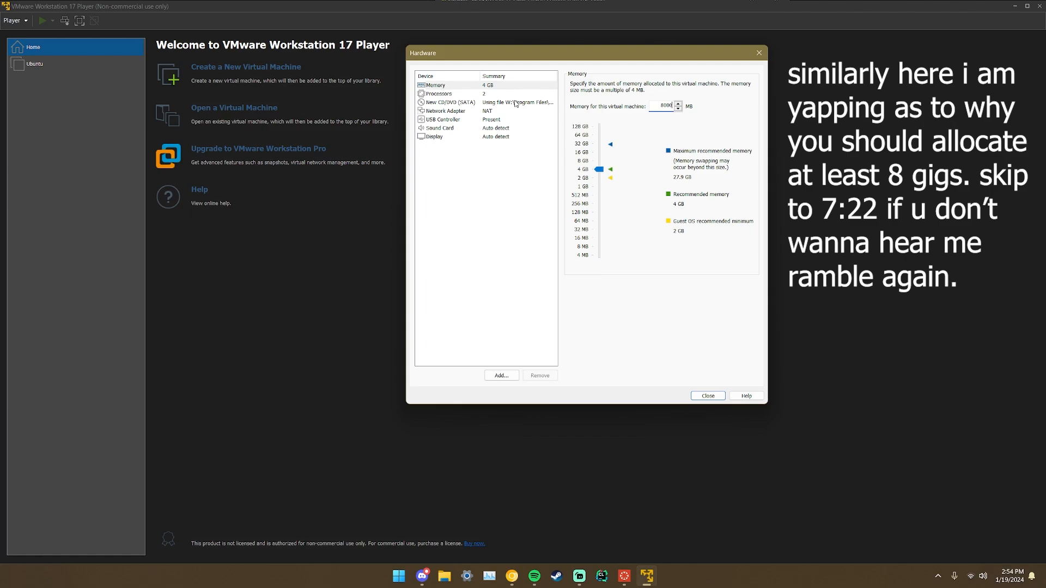
{"action": "left_click", "coordinate": [516, 204]}
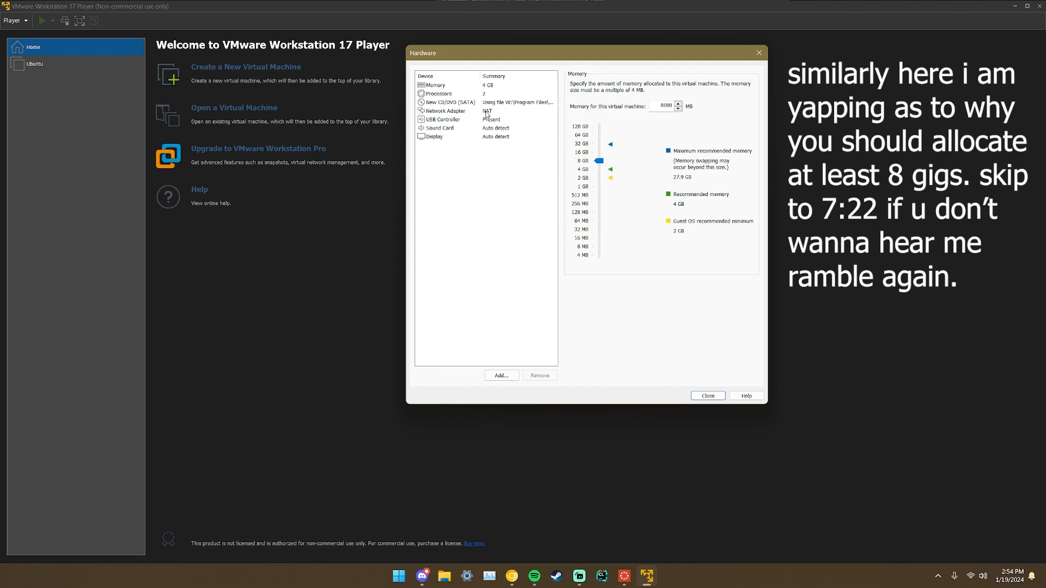
Review the CD/DVD, processor and memory pages of the Hardware dialog.
{"action": "left_click", "coordinate": [505, 103]}
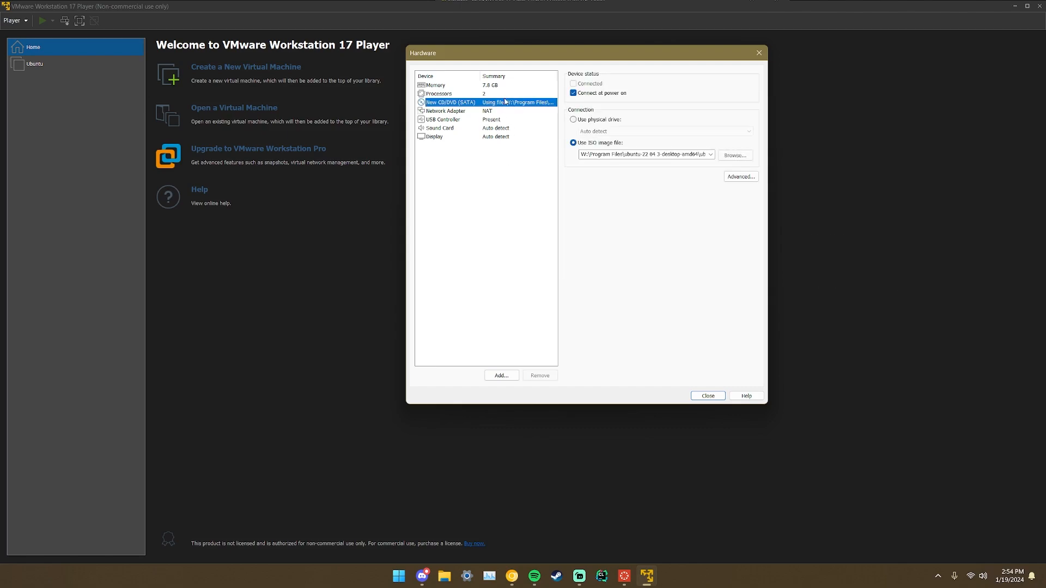
{"action": "left_click", "coordinate": [506, 93]}
{"action": "left_click", "coordinate": [507, 86]}
{"action": "left_click", "coordinate": [508, 93]}
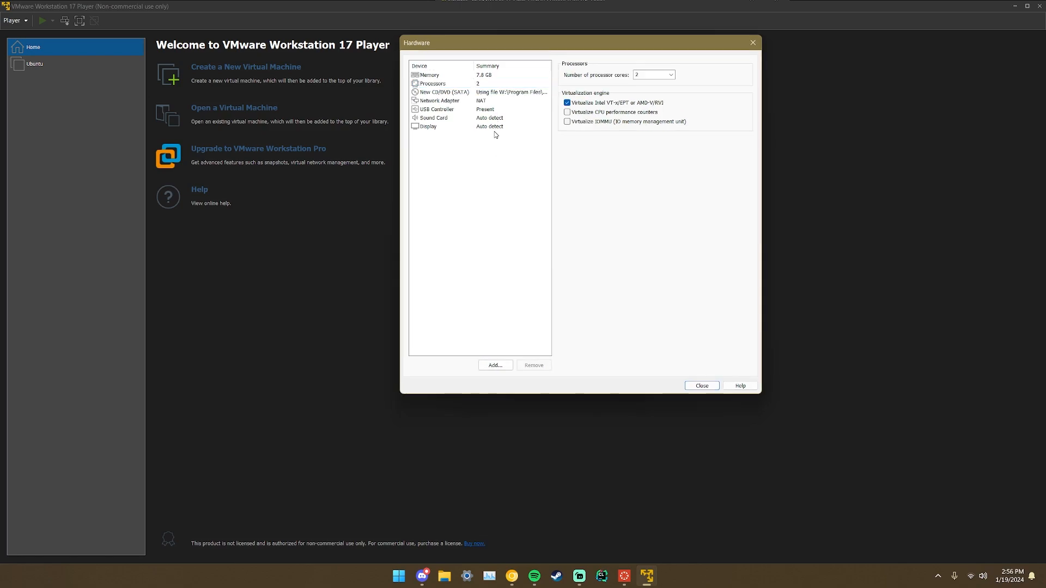
{"action": "left_click", "coordinate": [506, 83]}
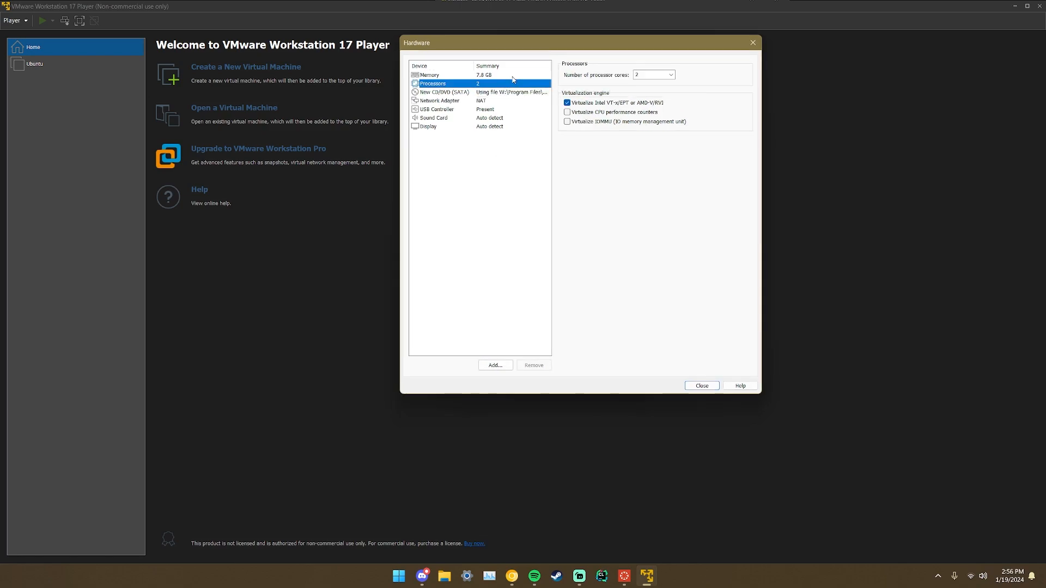
{"action": "left_click", "coordinate": [513, 76]}
{"action": "left_click", "coordinate": [491, 85]}
Check the network, USB, sound and display settings, keep 8 GB graphics memory, and close the dialog.
{"action": "left_click", "coordinate": [488, 92]}
{"action": "left_click", "coordinate": [489, 101]}
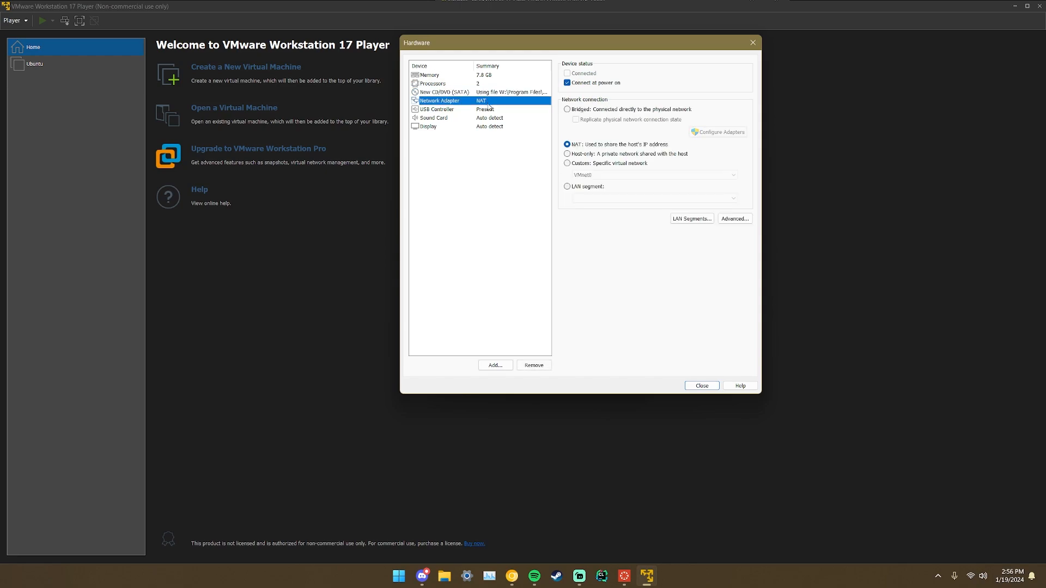
{"action": "left_click", "coordinate": [489, 111]}
{"action": "left_click", "coordinate": [481, 118]}
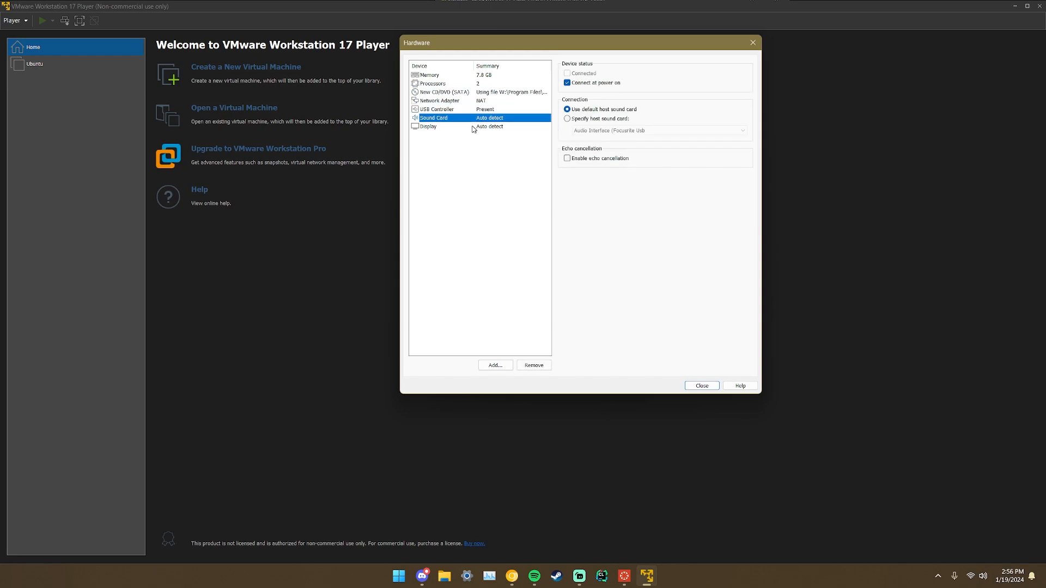
{"action": "left_click", "coordinate": [471, 128]}
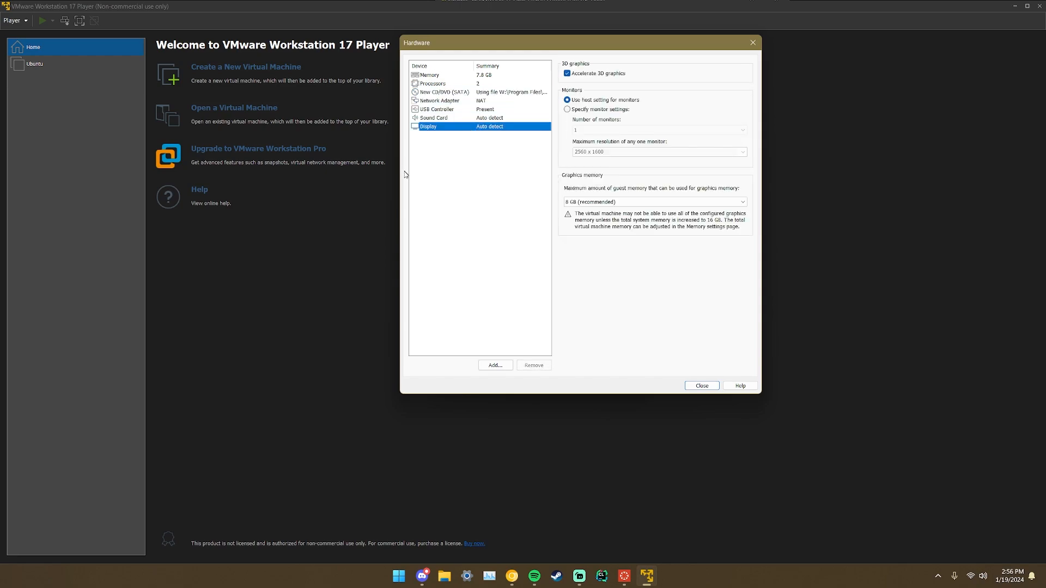
{"action": "left_click", "coordinate": [597, 203]}
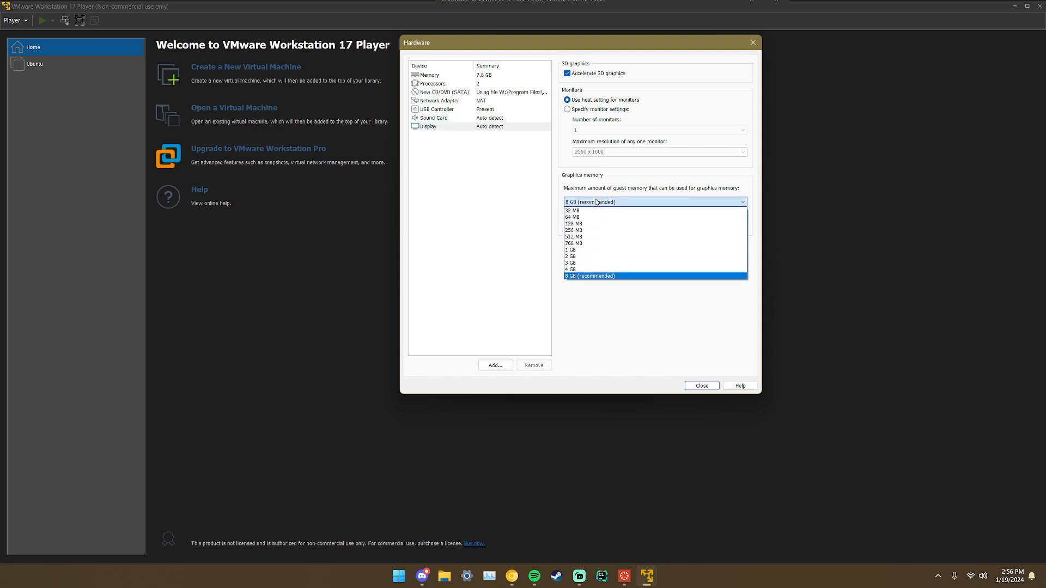
{"action": "left_click", "coordinate": [596, 202]}
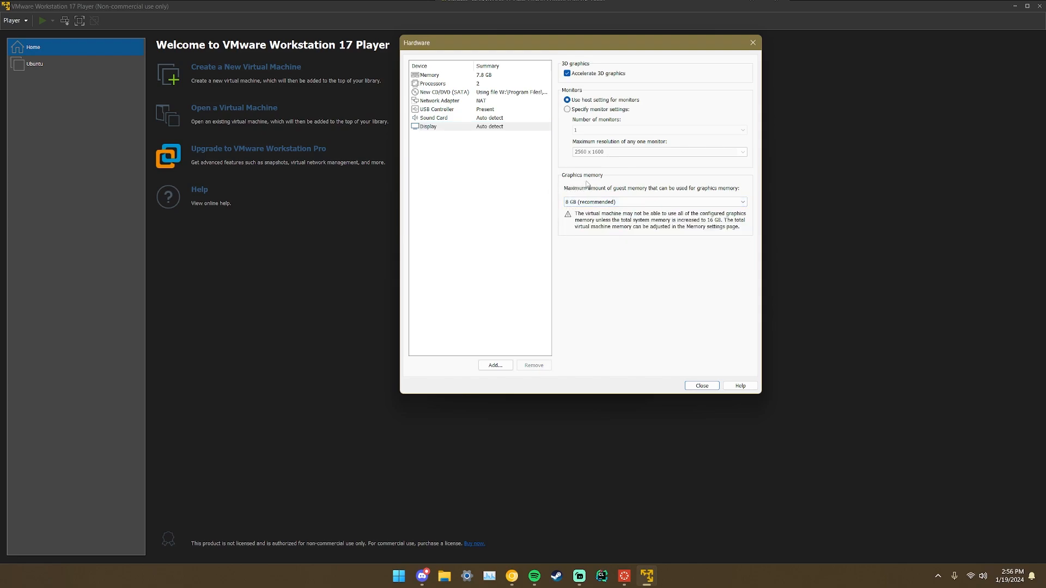
{"action": "left_click", "coordinate": [702, 385]}
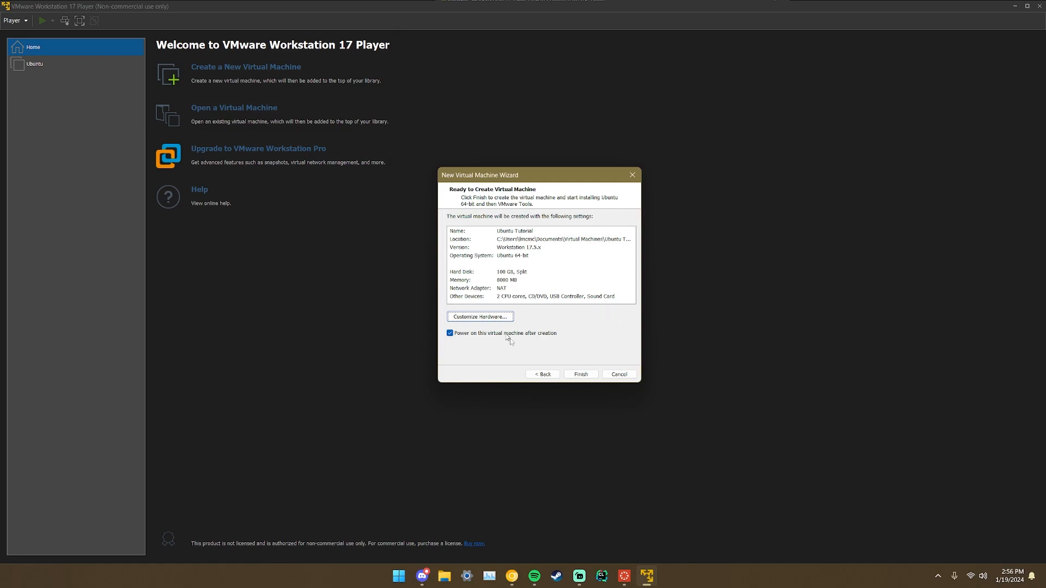
Finish the wizard to boot the VM, then keep Normal installation with updates.
{"action": "left_click", "coordinate": [590, 377]}
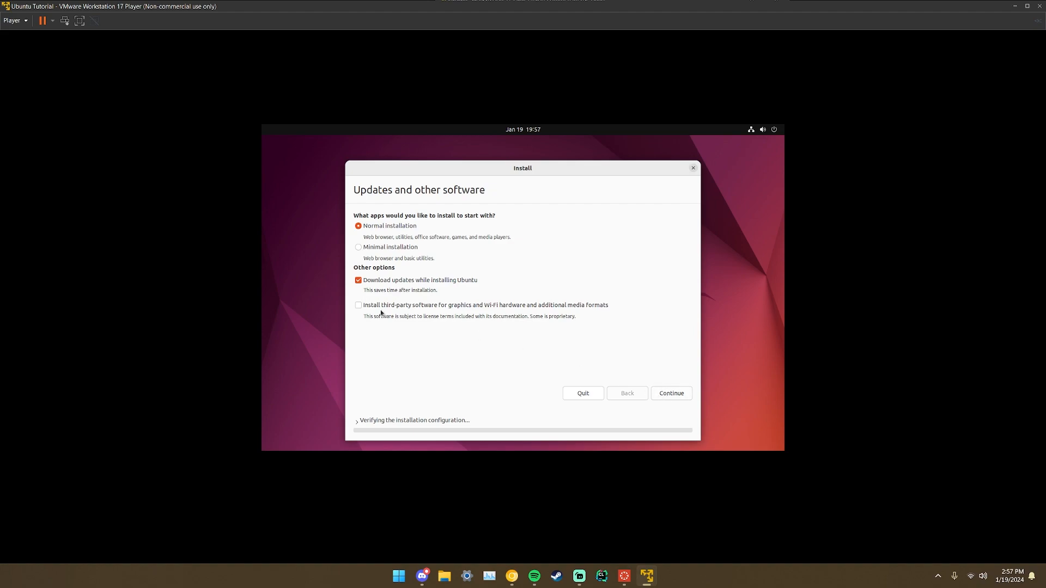
{"action": "left_click", "coordinate": [675, 394]}
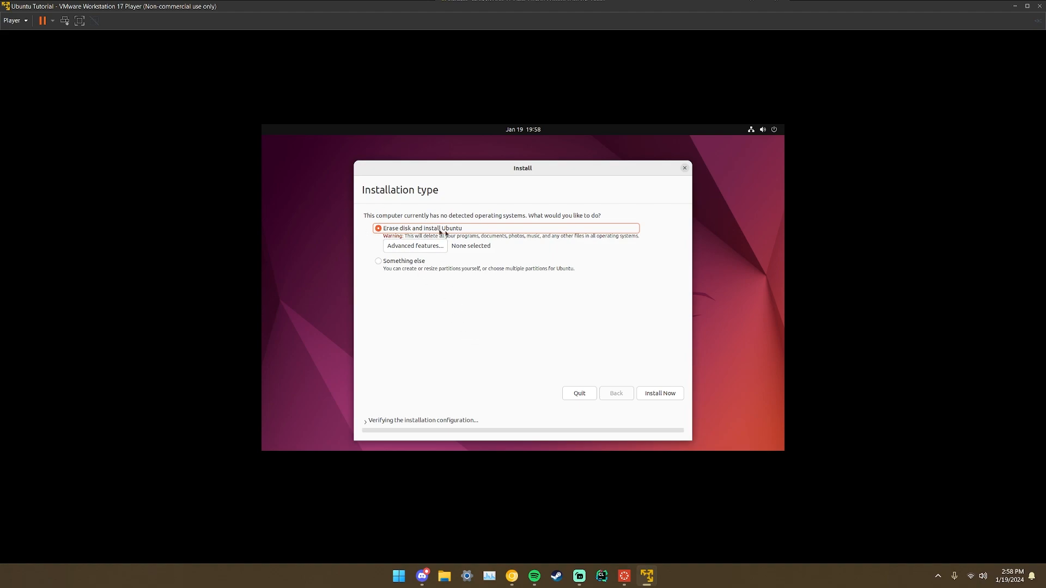
Install with Erase disk, confirm writing changes to disk, and accept New York as location.
{"action": "left_click", "coordinate": [657, 399]}
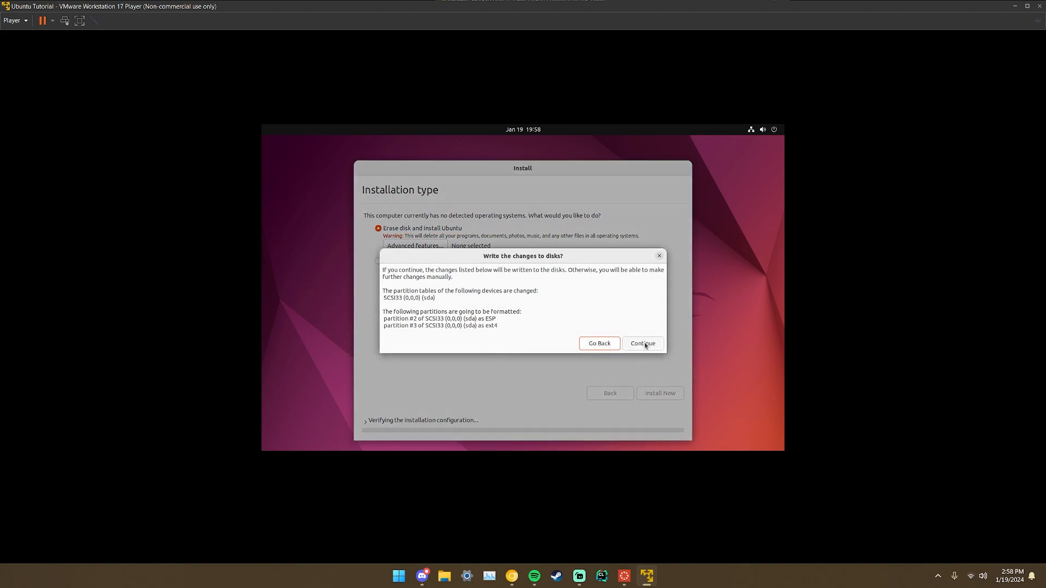
{"action": "left_click", "coordinate": [644, 344]}
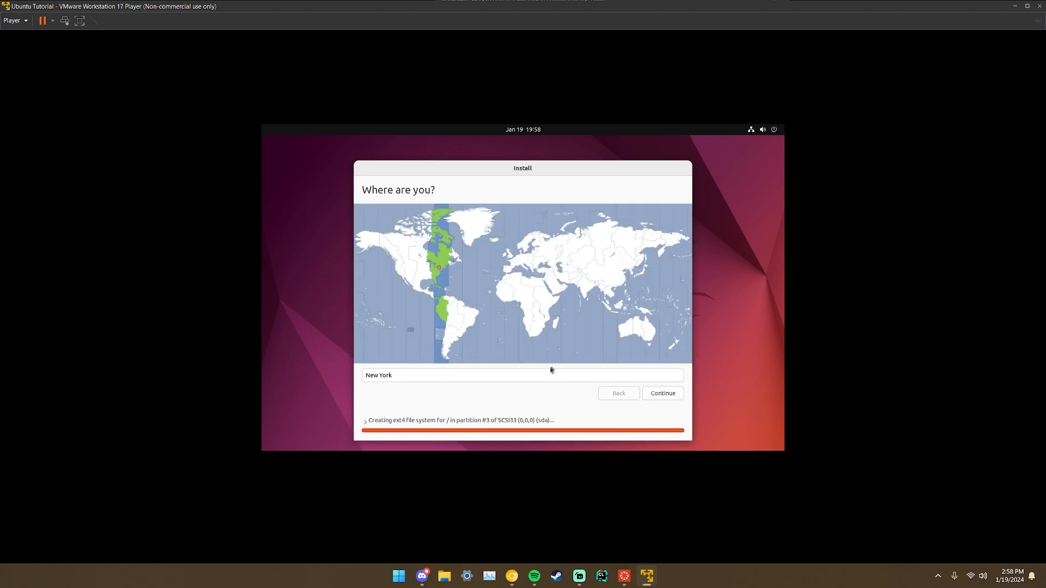
{"action": "left_click", "coordinate": [672, 394]}
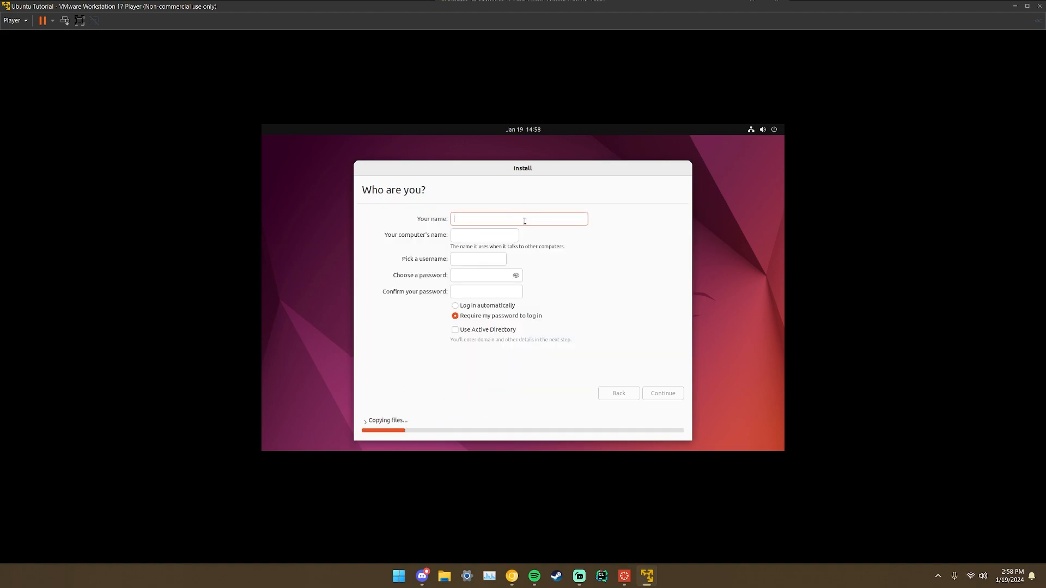
Enter the user's name and password twice, enable automatic login, and continue installing.
{"action": "type", "text": "liam"}
{"action": "left_click", "coordinate": [468, 262]}
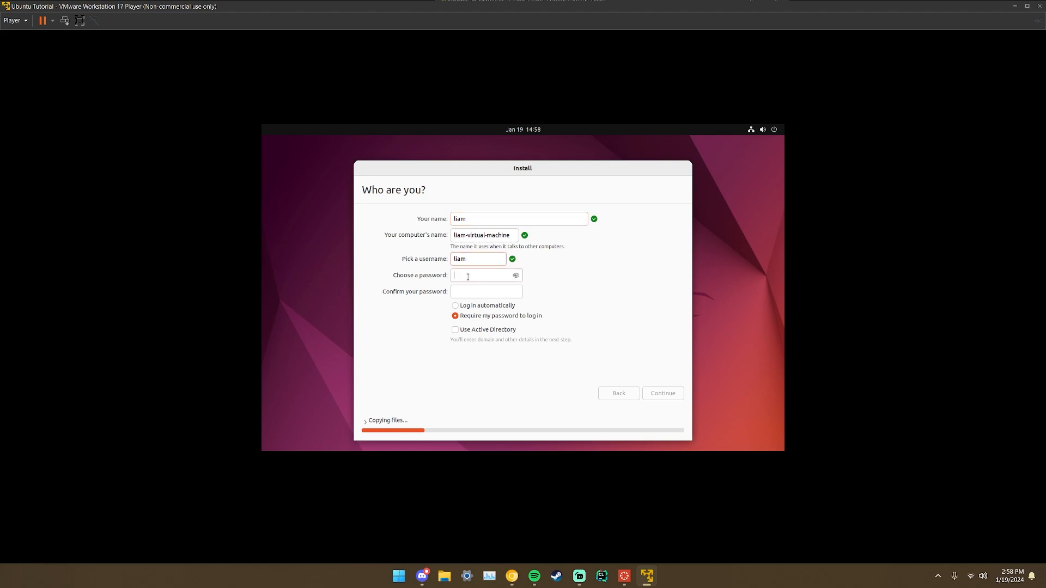
{"action": "left_click", "coordinate": [464, 292]}
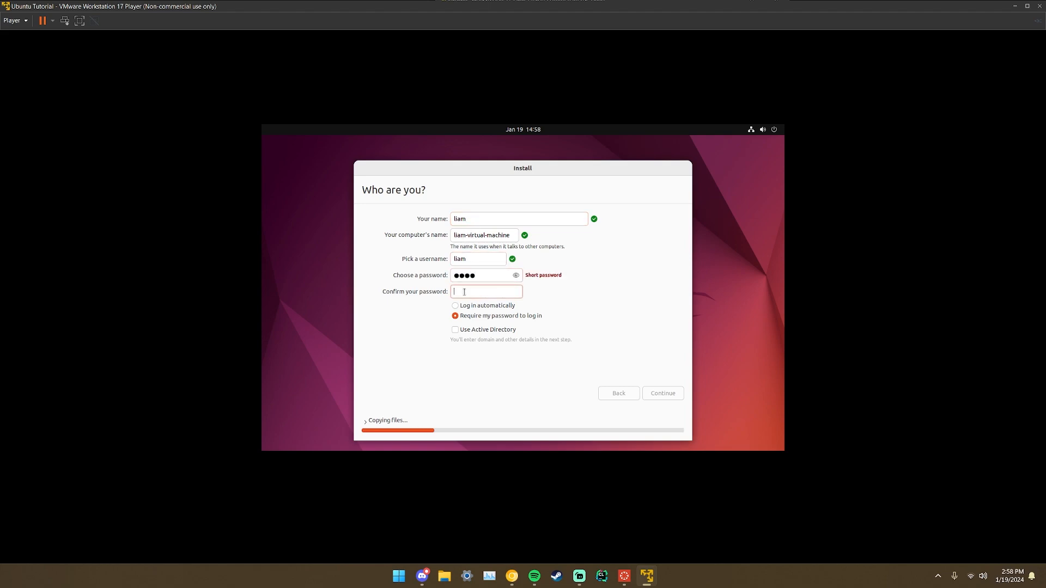
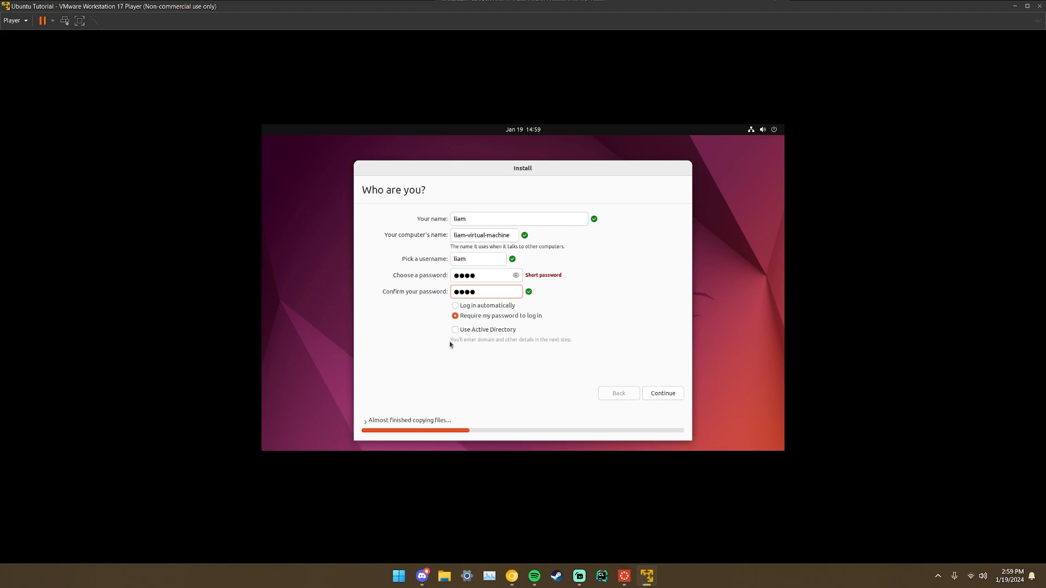
{"action": "left_click", "coordinate": [469, 308]}
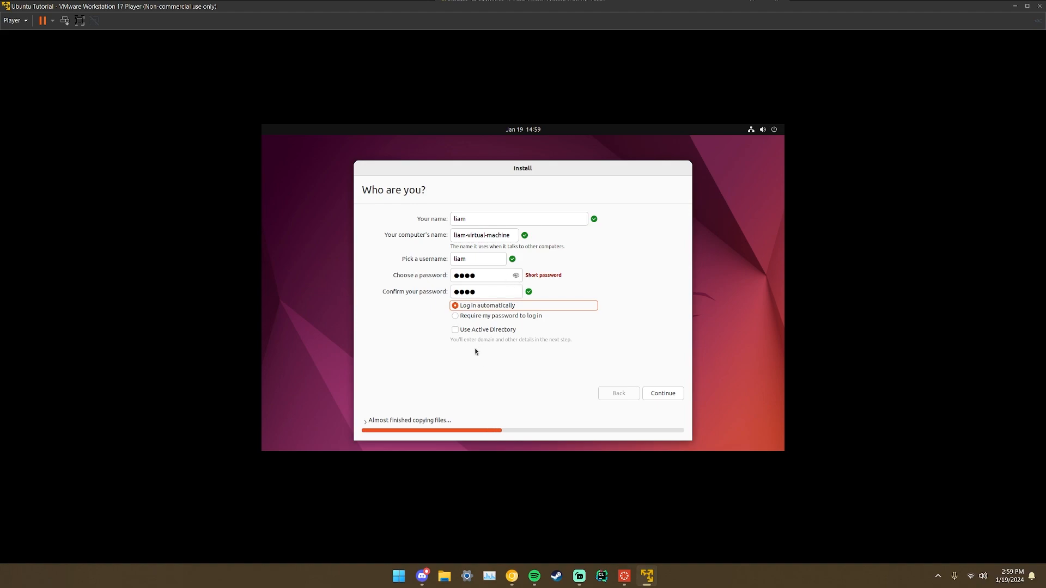
{"action": "left_click", "coordinate": [662, 393]}
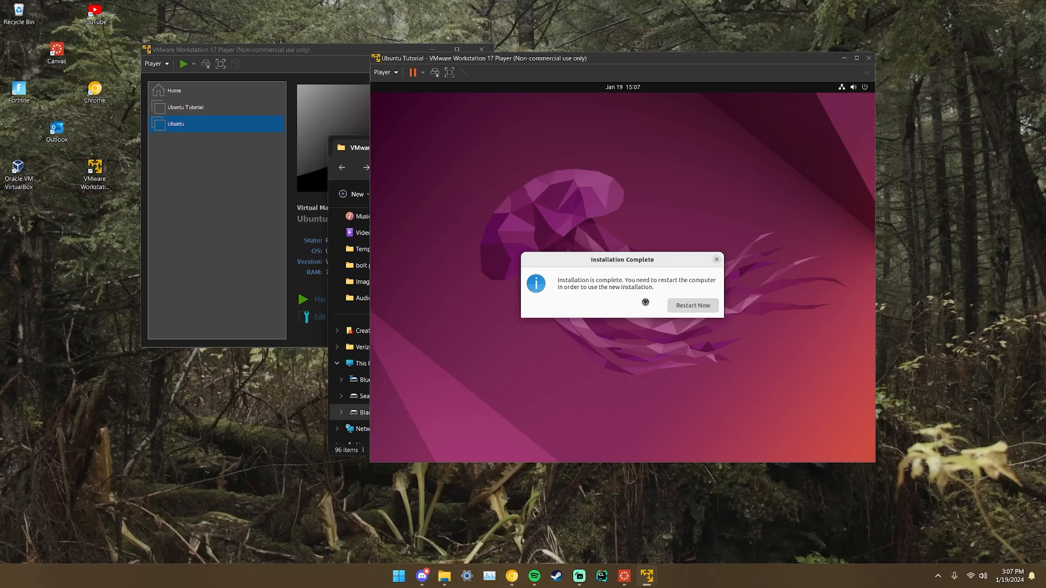
Restart into the new Ubuntu, maximize the VM window, and skip Online Accounts.
{"action": "left_click", "coordinate": [675, 304]}
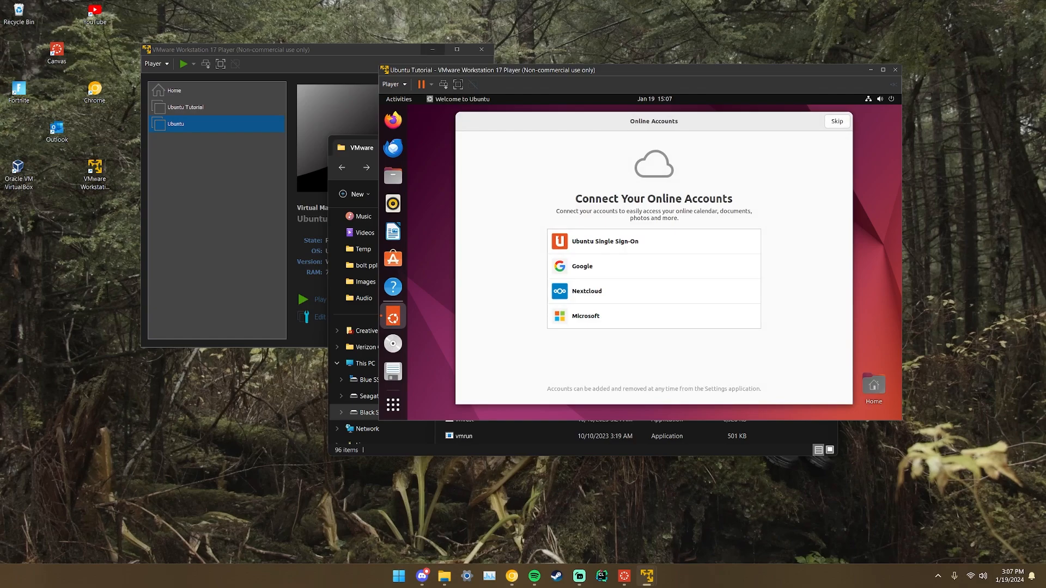
{"action": "left_click", "coordinate": [883, 69]}
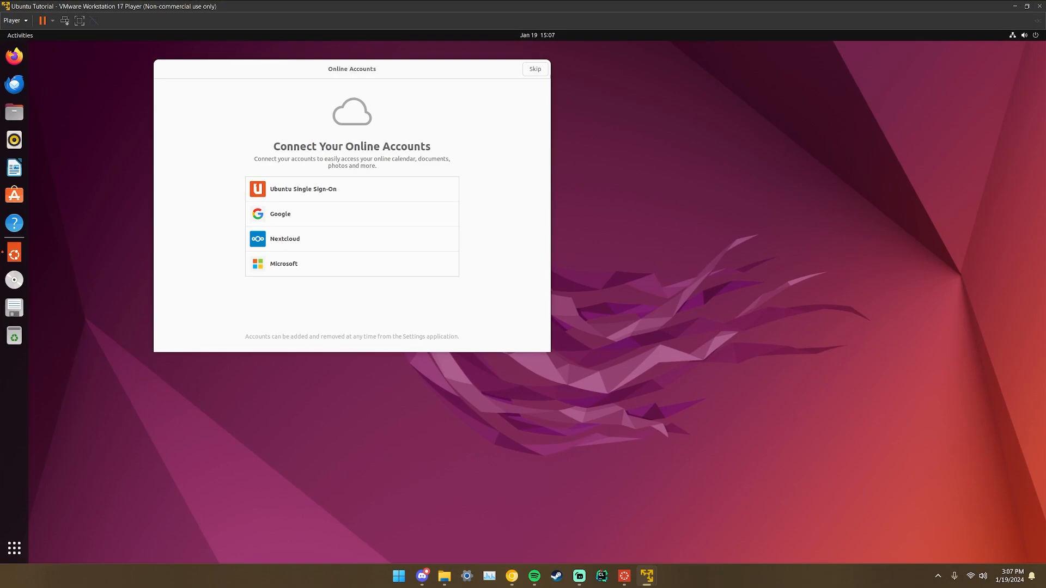
{"action": "left_click", "coordinate": [535, 69]}
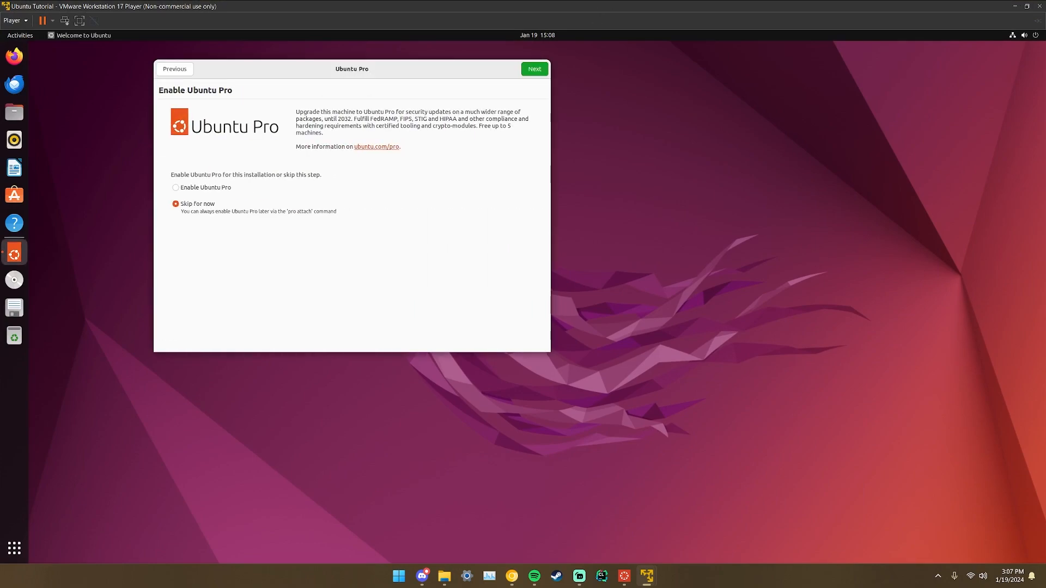
{"action": "left_click_drag", "start_coordinate": [450, 70], "coordinate": [545, 124]}
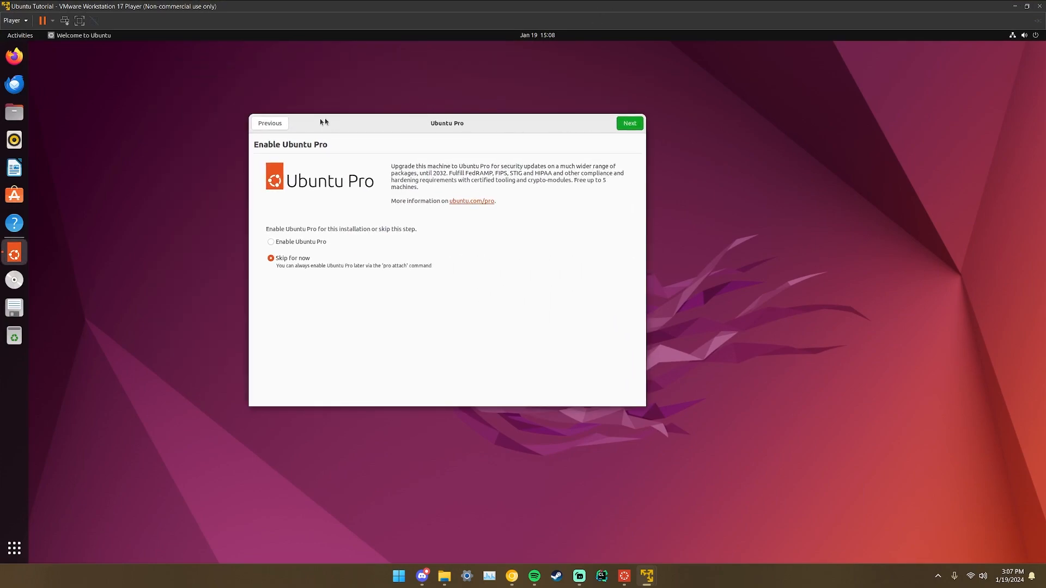
{"action": "left_click", "coordinate": [280, 125]}
{"action": "left_click", "coordinate": [626, 126]}
Skip Ubuntu Pro, decline sending system info, and finish the welcome setup.
{"action": "left_click", "coordinate": [627, 125]}
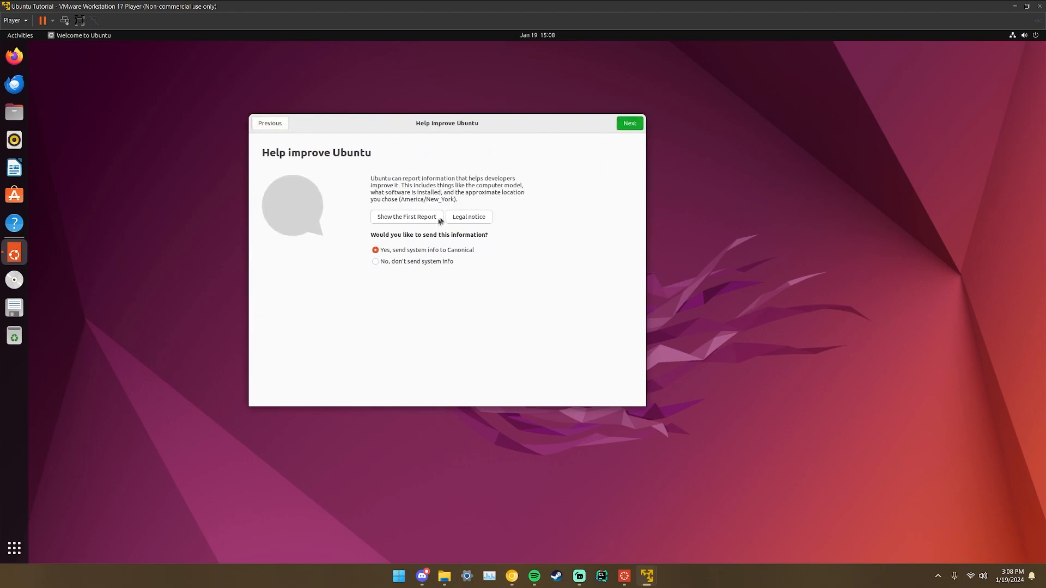
{"action": "left_click", "coordinate": [376, 262]}
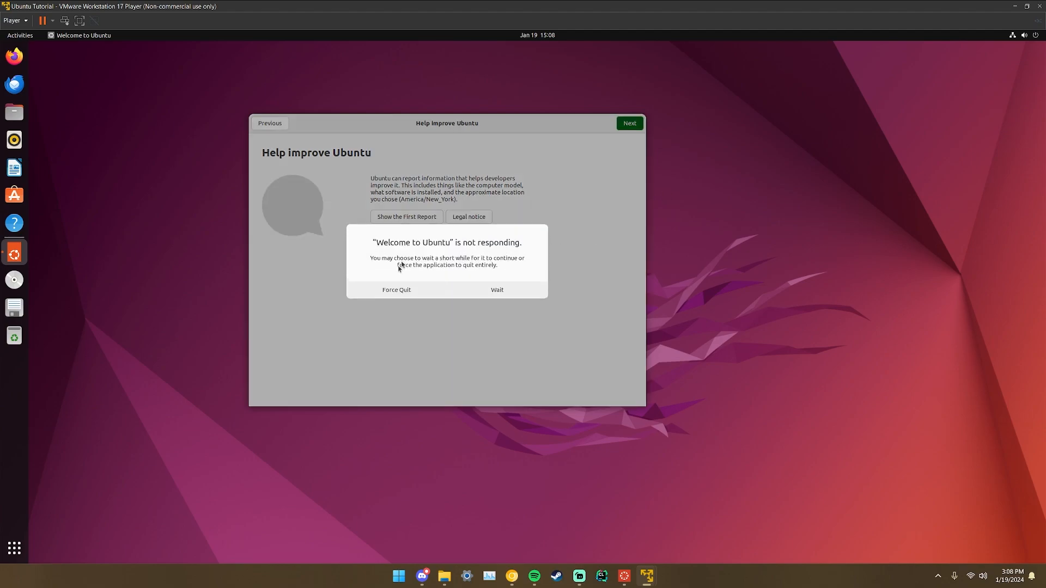
{"action": "left_click", "coordinate": [489, 291]}
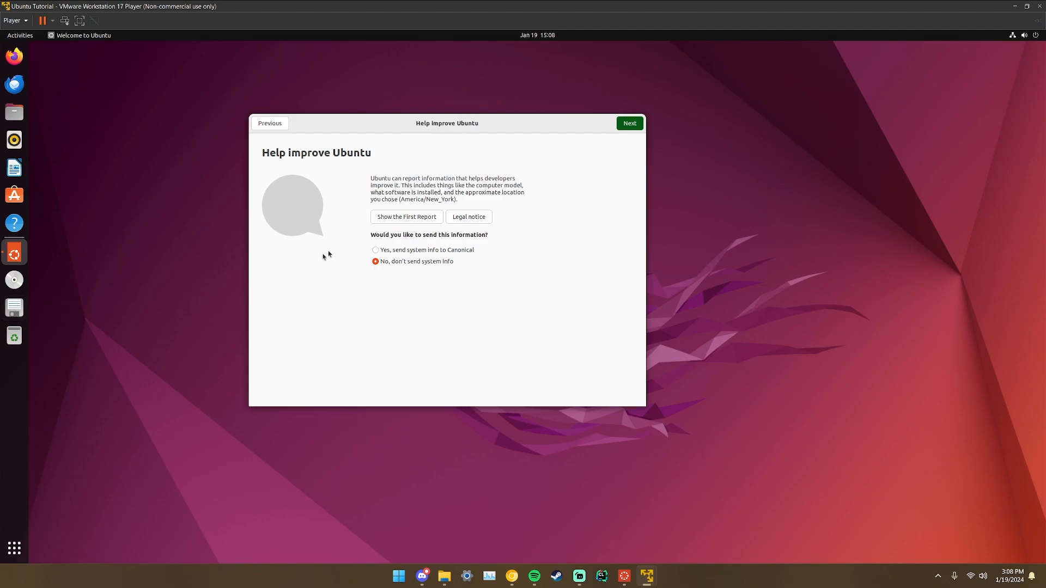
{"action": "left_click", "coordinate": [625, 125]}
{"action": "left_click", "coordinate": [629, 124]}
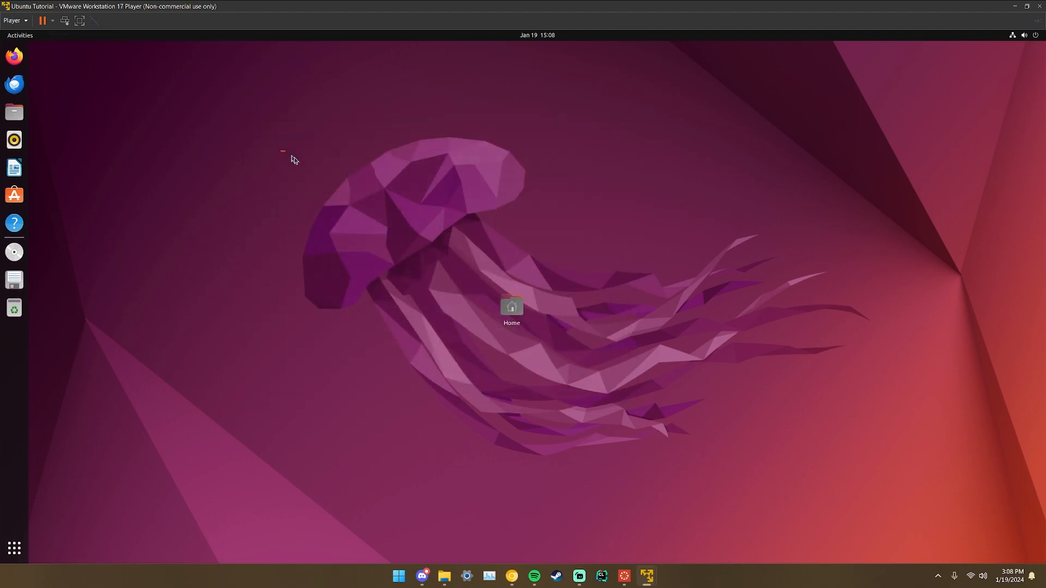
Install the 418.3 MB of pending updates, authenticating with the account password.
{"action": "left_click_drag", "start_coordinate": [294, 159], "coordinate": [484, 272]}
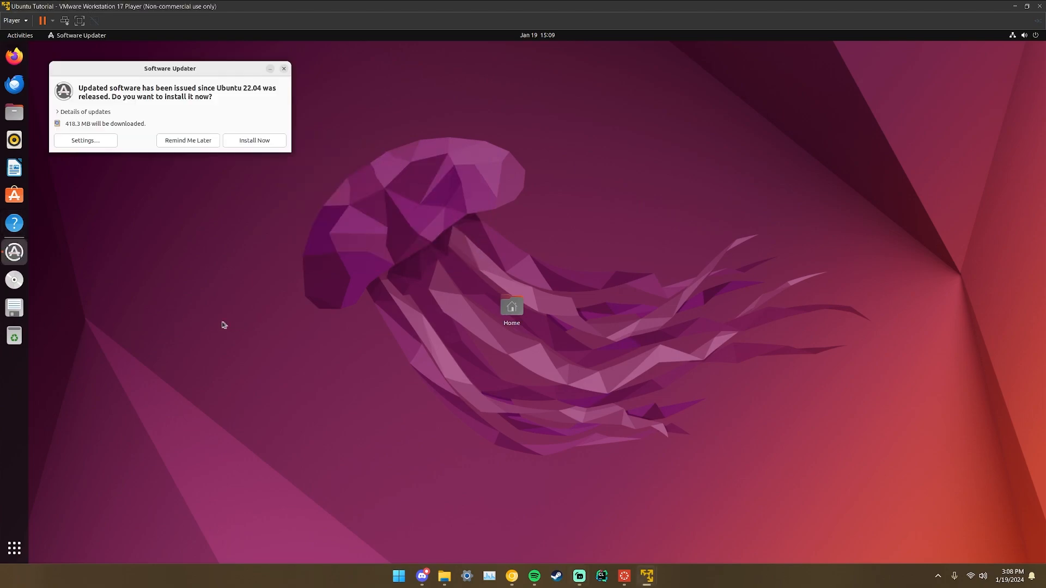
{"action": "left_click_drag", "start_coordinate": [200, 70], "coordinate": [249, 59]}
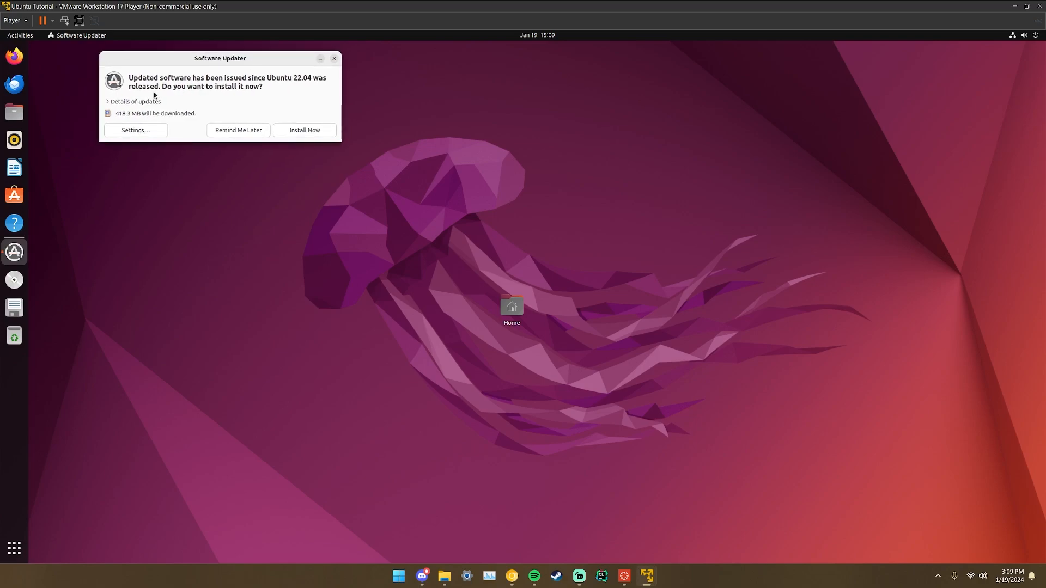
{"action": "left_click", "coordinate": [303, 131]}
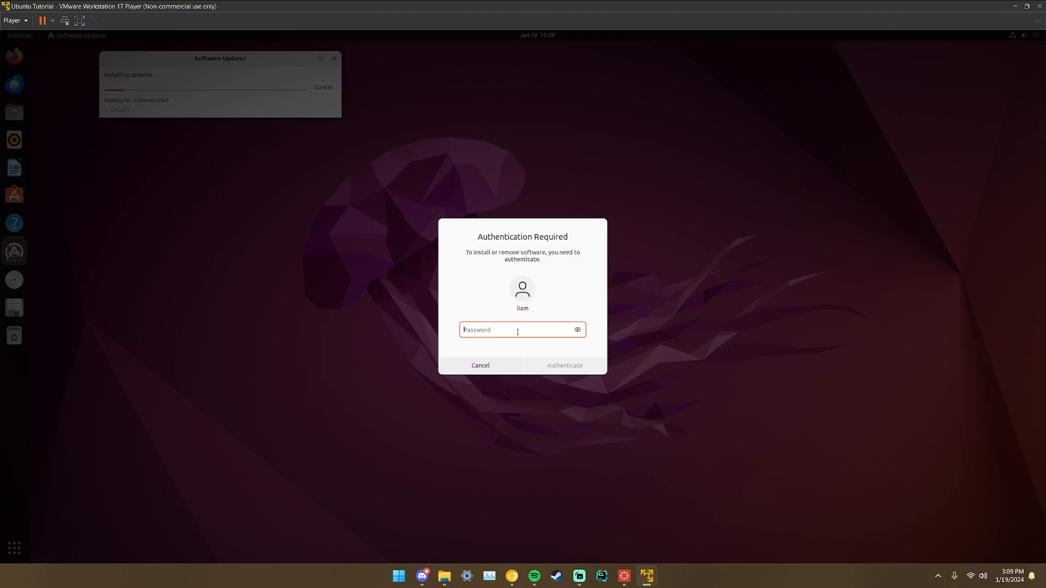
{"action": "type", "text": "••••••"}
{"action": "key", "text": "Return"}
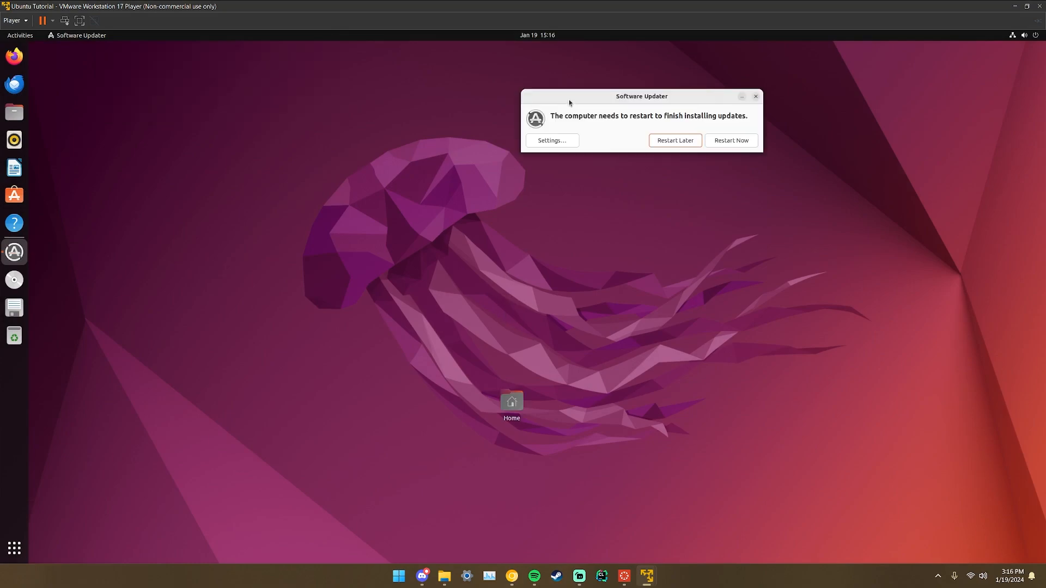
Restart Ubuntu to complete the updates.
{"action": "left_click_drag", "start_coordinate": [570, 100], "coordinate": [621, 85]}
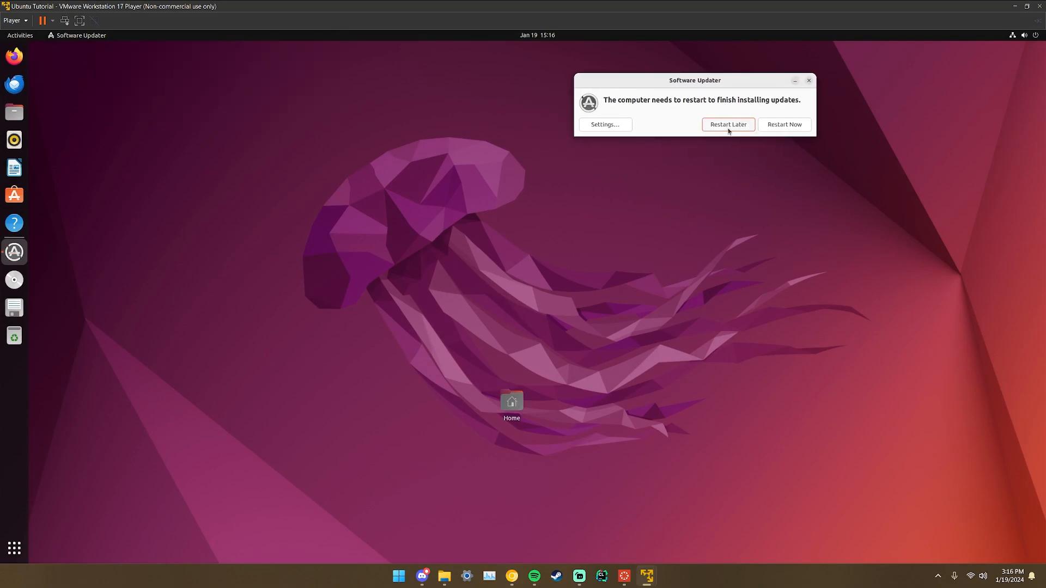
{"action": "left_click", "coordinate": [777, 126]}
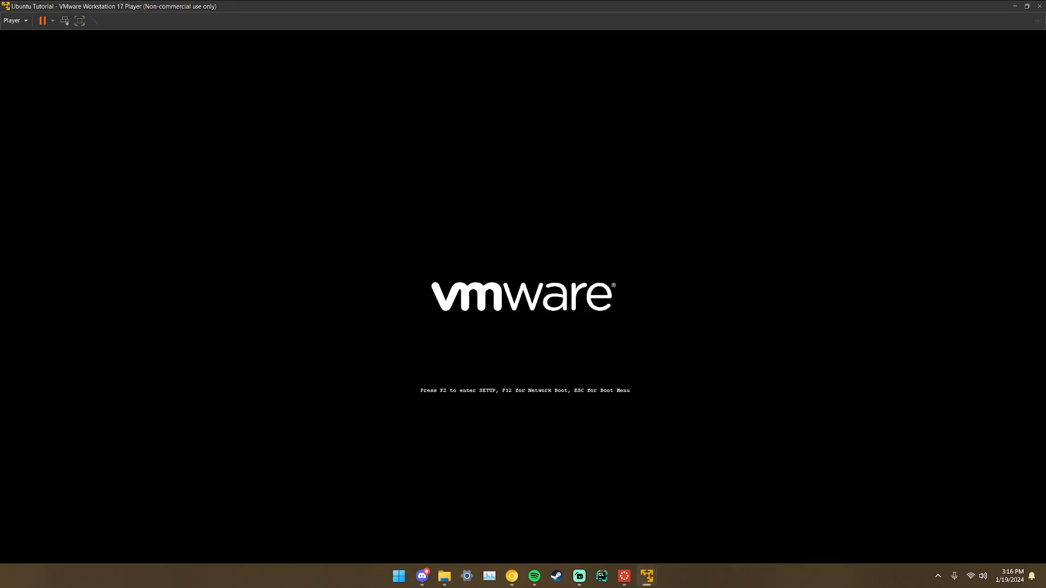
{"action": "left_click_drag", "start_coordinate": [268, 98], "coordinate": [564, 281]}
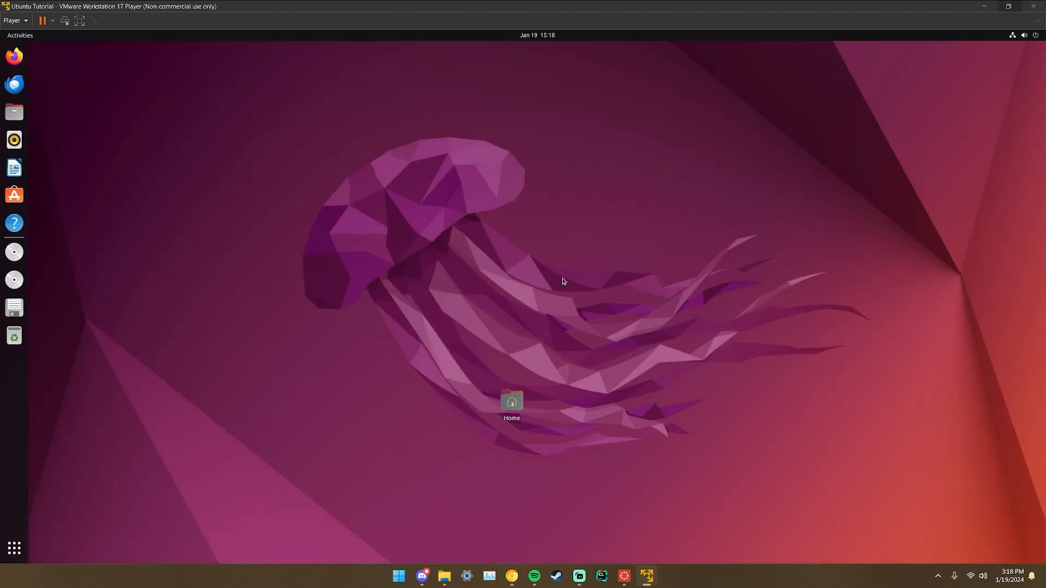
{"action": "mouse_move", "coordinate": [633, 566]}
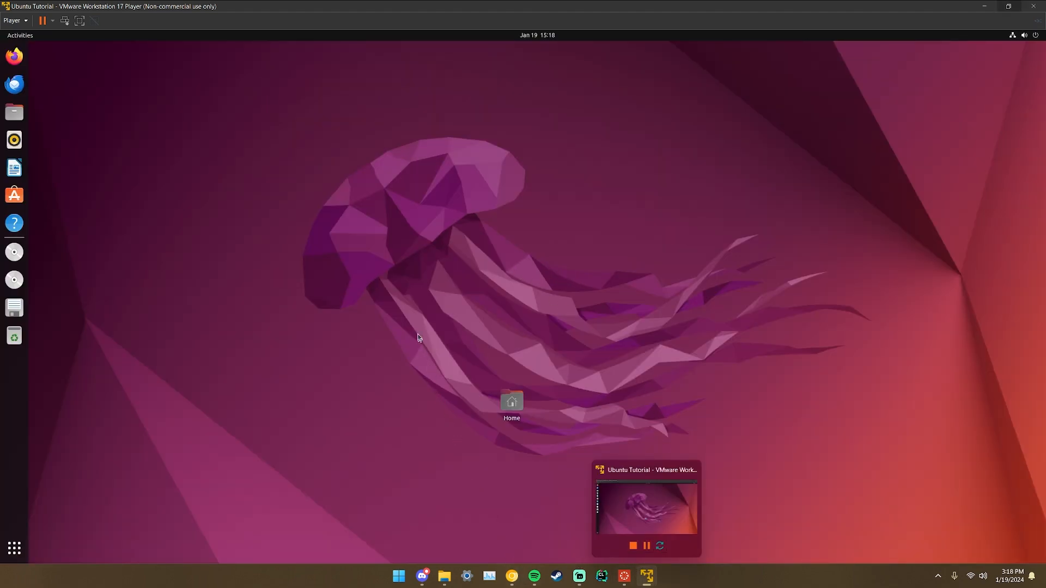